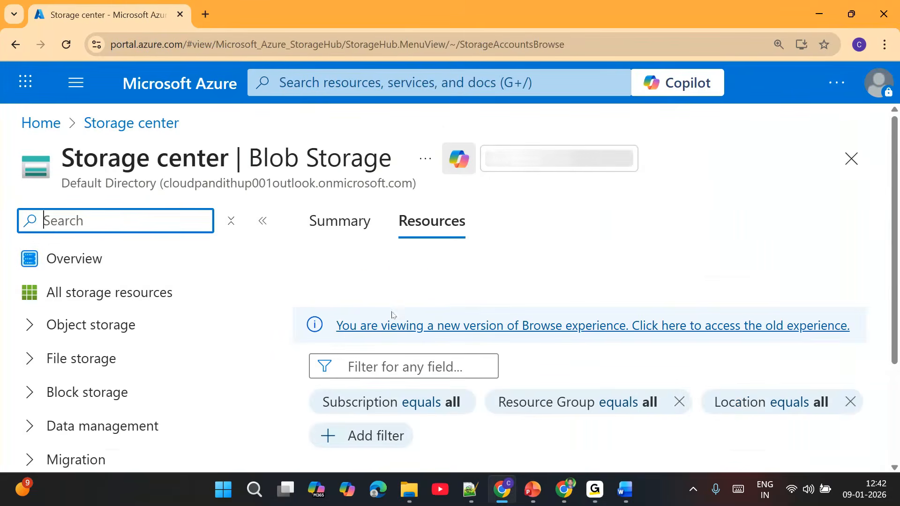
# Step: Reduce the browser's page zoom to 100%
pyautogui.click(884, 46)
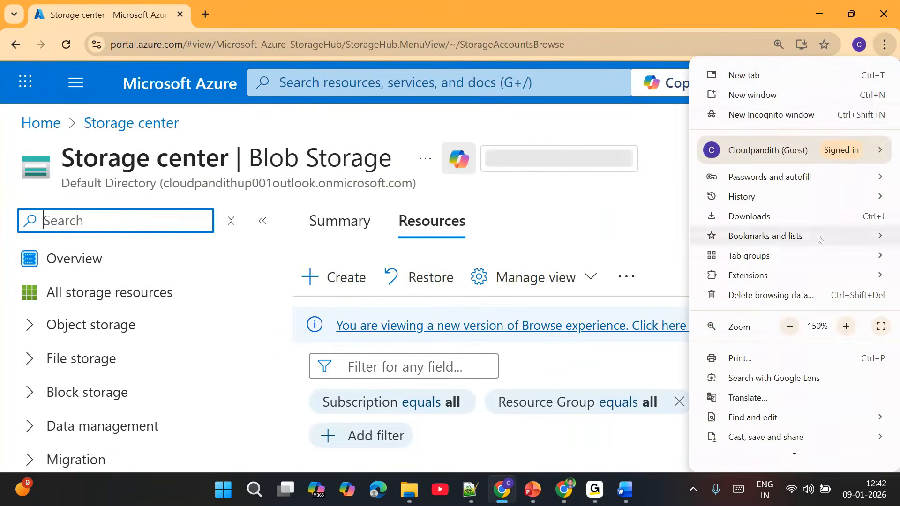
pyautogui.click(789, 327)
pyautogui.click(789, 327)
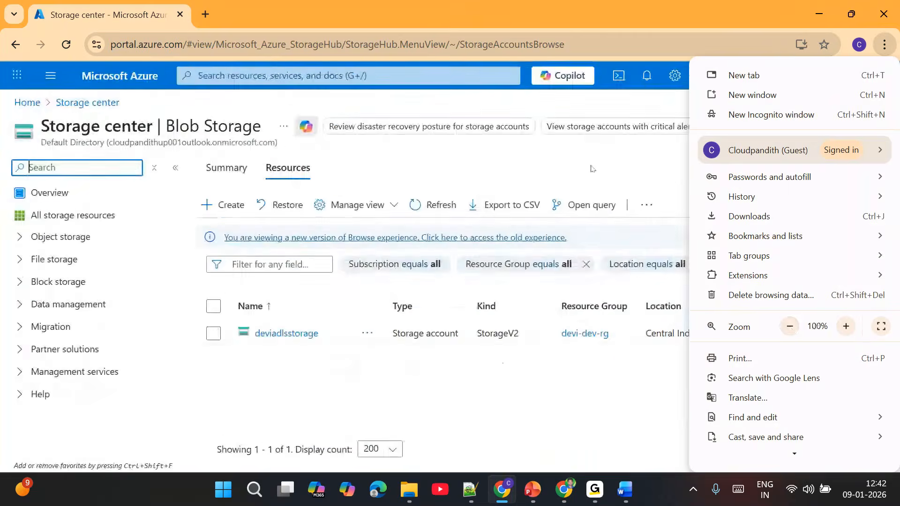
pyautogui.press('Escape')
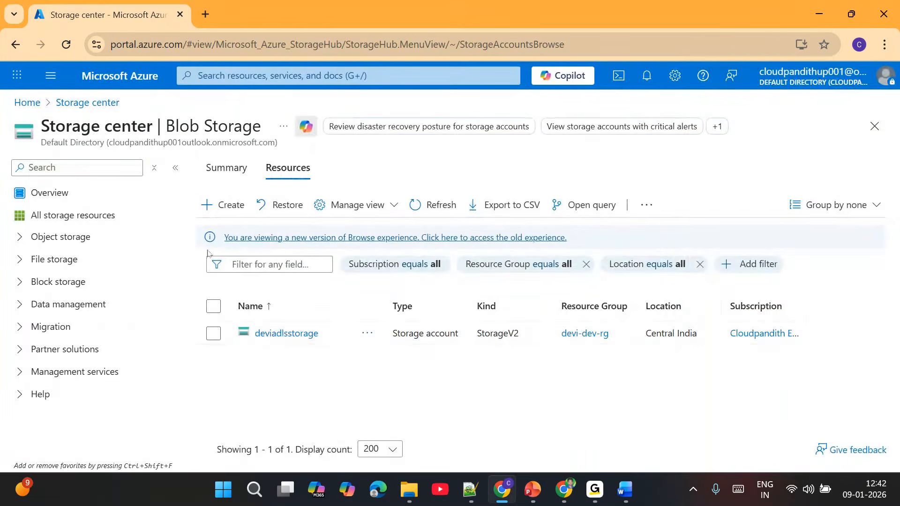
# Step: Start creating a storage account and add a new resource group named cloudpandith-rg for it
pyautogui.click(223, 210)
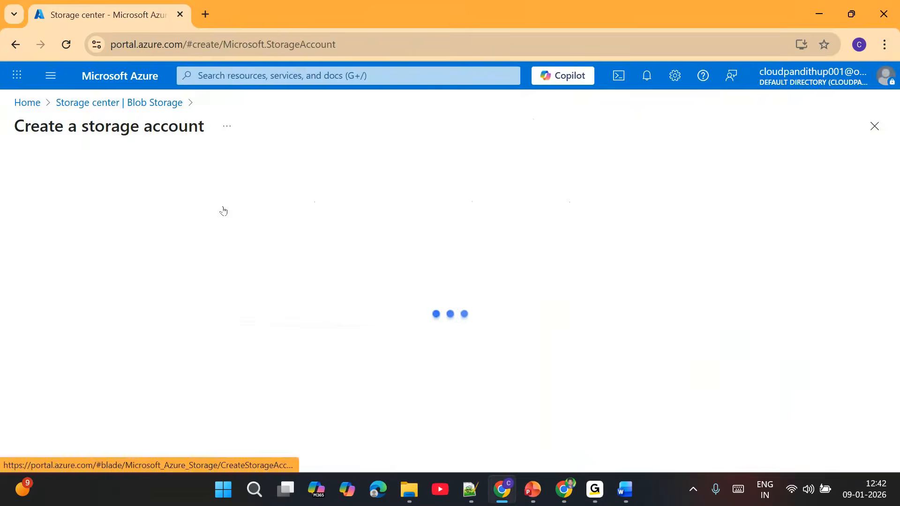
pyautogui.scroll(-2, 267, 345)
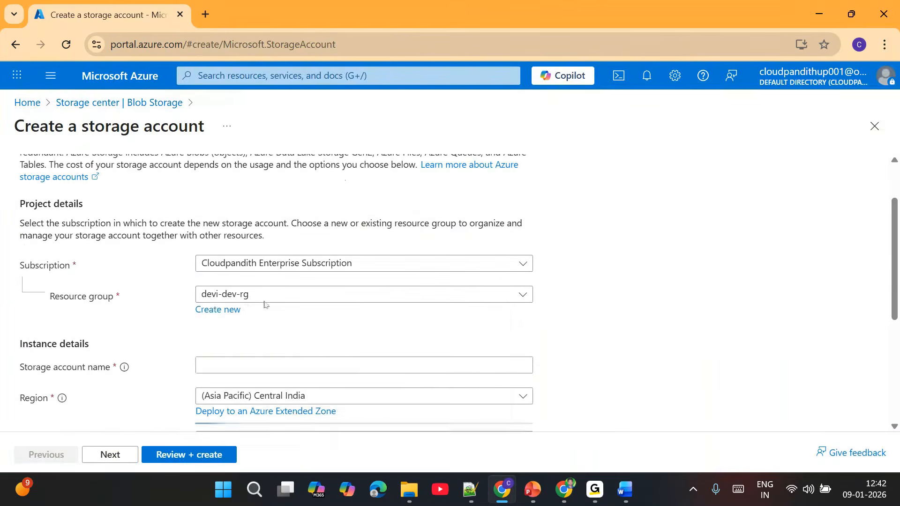
pyautogui.click(209, 311)
pyautogui.write('cloudpandith-rg')
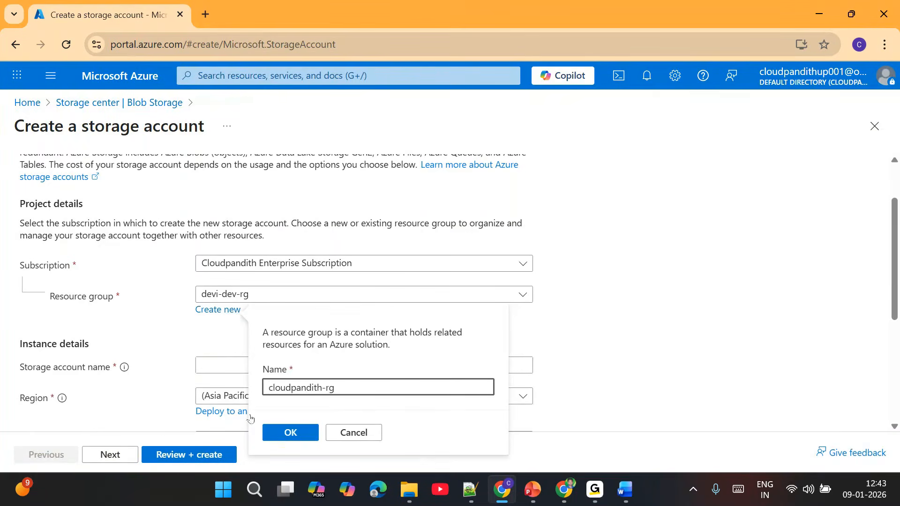
pyautogui.click(301, 432)
# Step: Name the storage account cloudpandithsourceblob, then review and deploy it with the remaining default settings
pyautogui.click(253, 365)
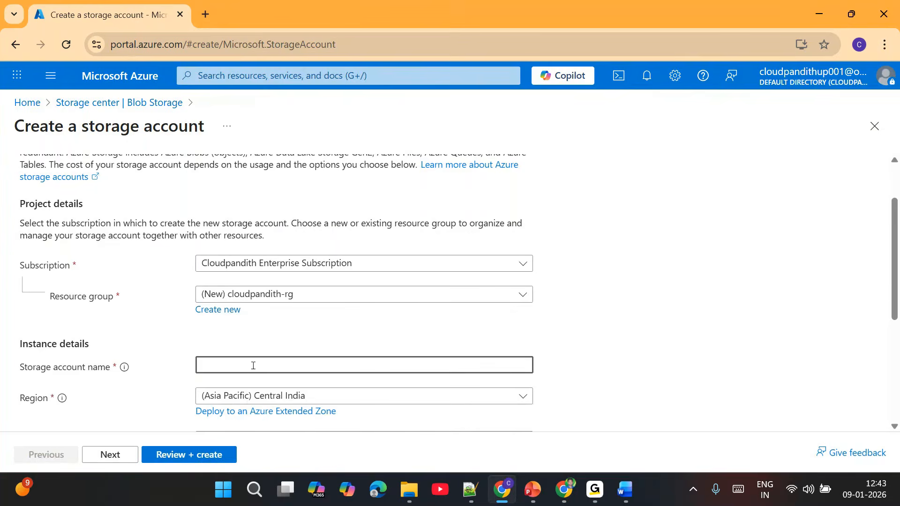
pyautogui.write('cloudpandithsourceblobh')
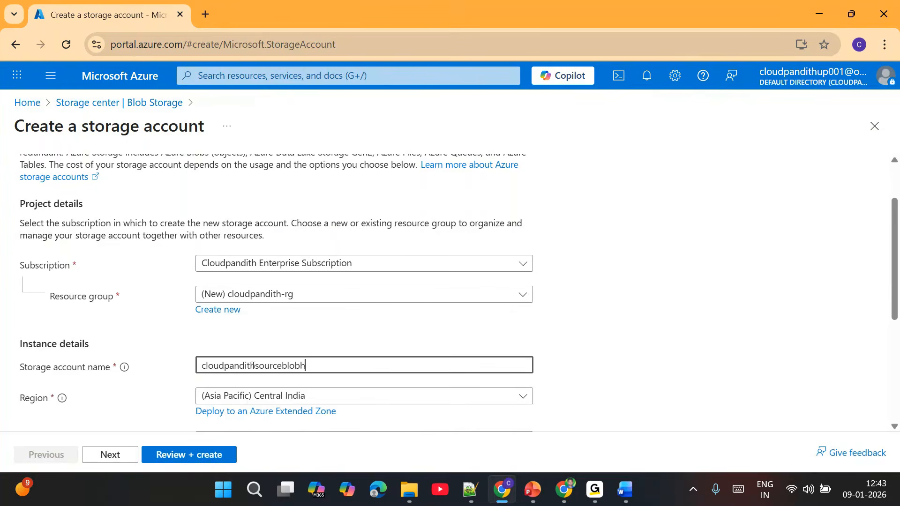
pyautogui.press('BackSpace')
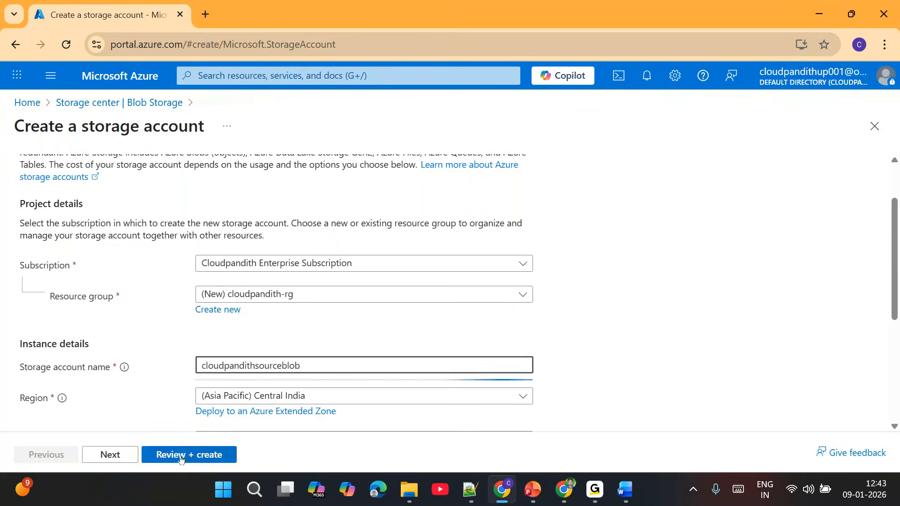
pyautogui.scroll(-1, 211, 361)
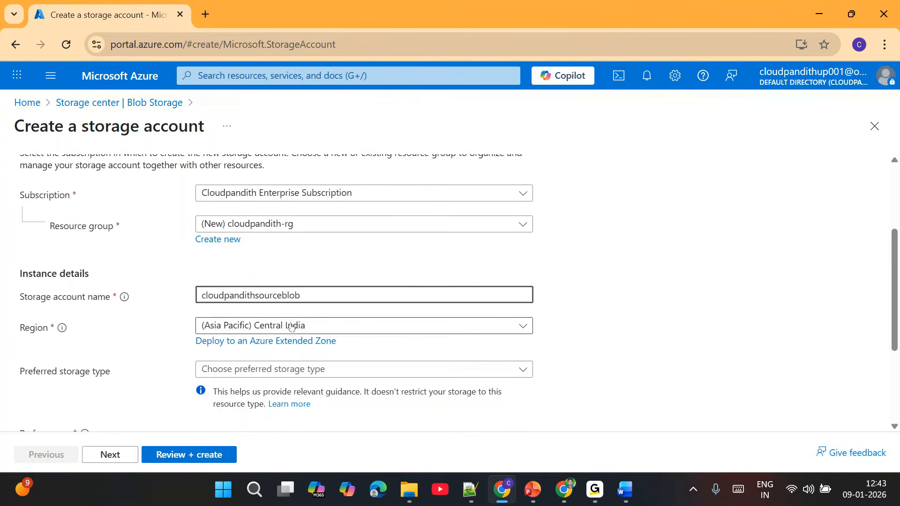
pyautogui.click(165, 454)
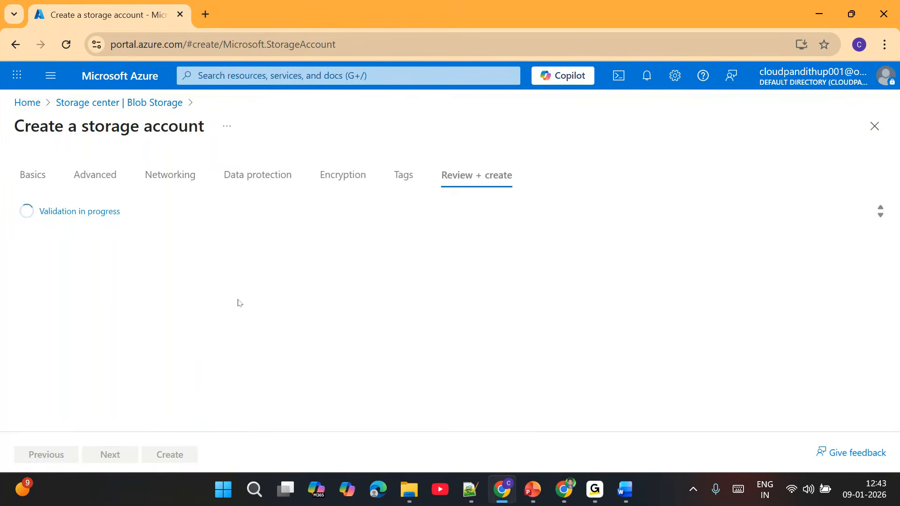
pyautogui.click(171, 457)
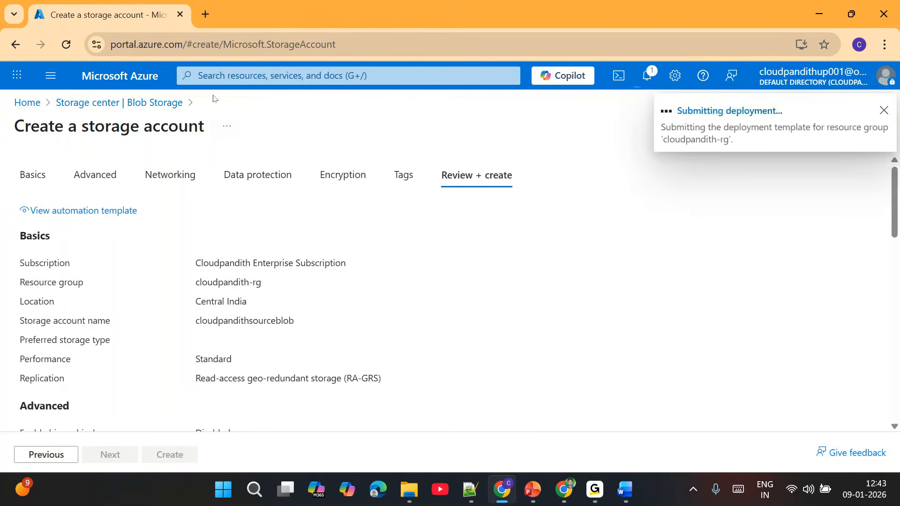
# Step: Open portal.azure.com in a second browser tab and go to the Storage accounts service
pyautogui.click(205, 14)
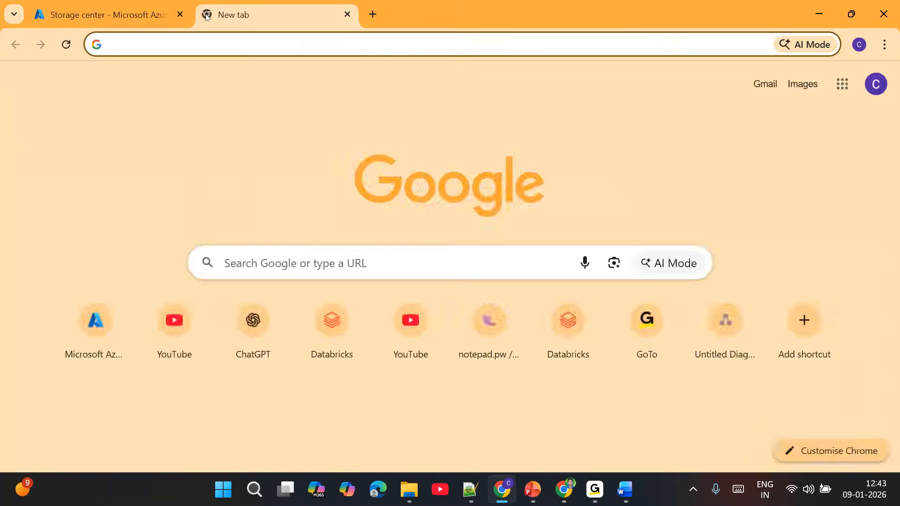
pyautogui.write('portal.azure.com')
pyautogui.press('Return')
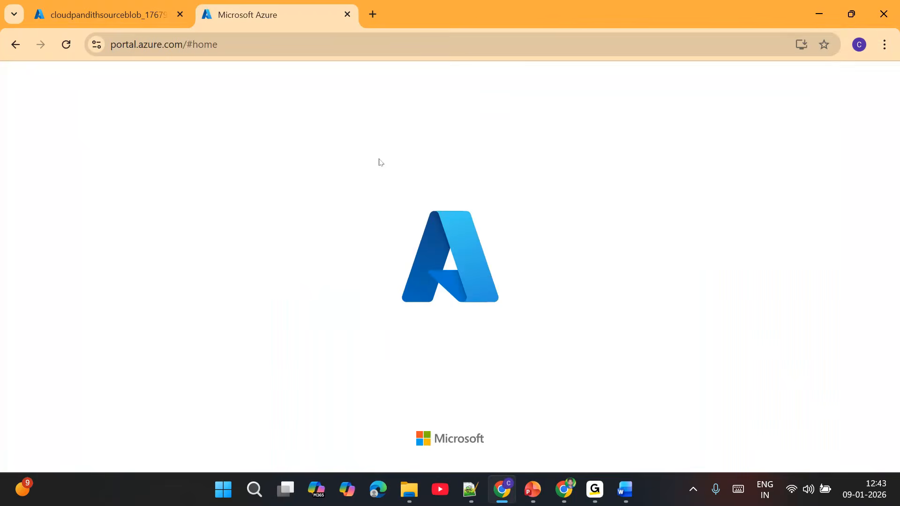
pyautogui.click(296, 75)
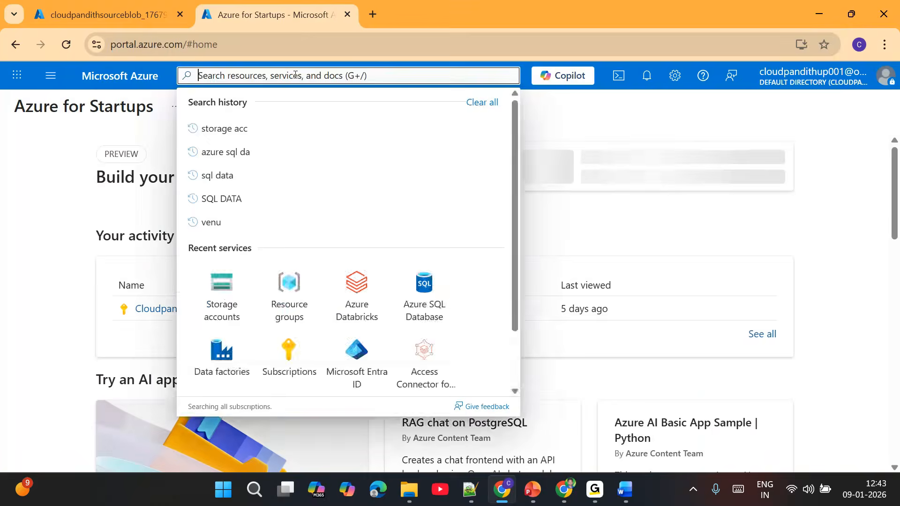
pyautogui.write('storage a')
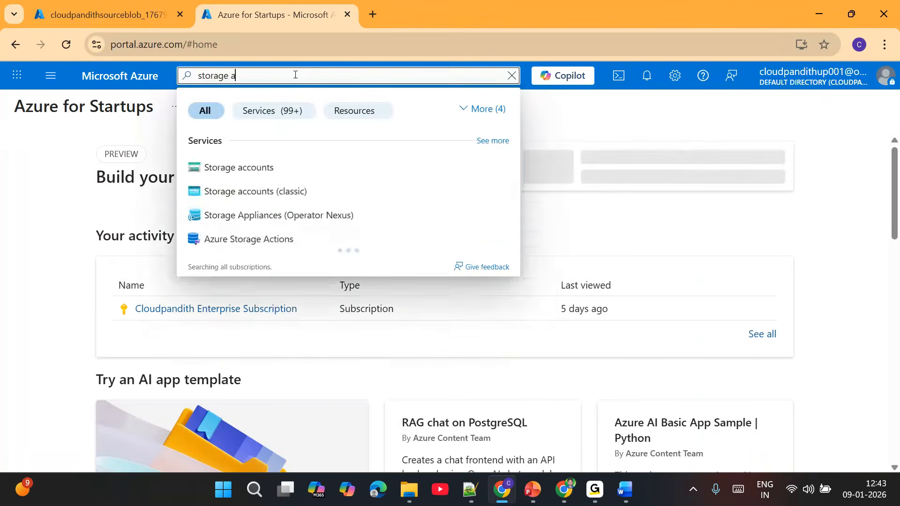
pyautogui.click(281, 168)
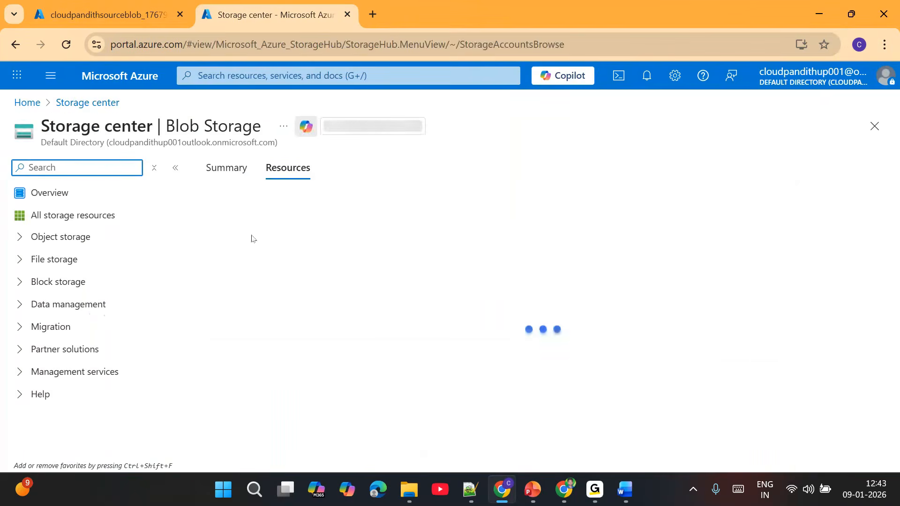
# Step: Start creating another storage account and name it cloudpandithsinkblob
pyautogui.click(229, 202)
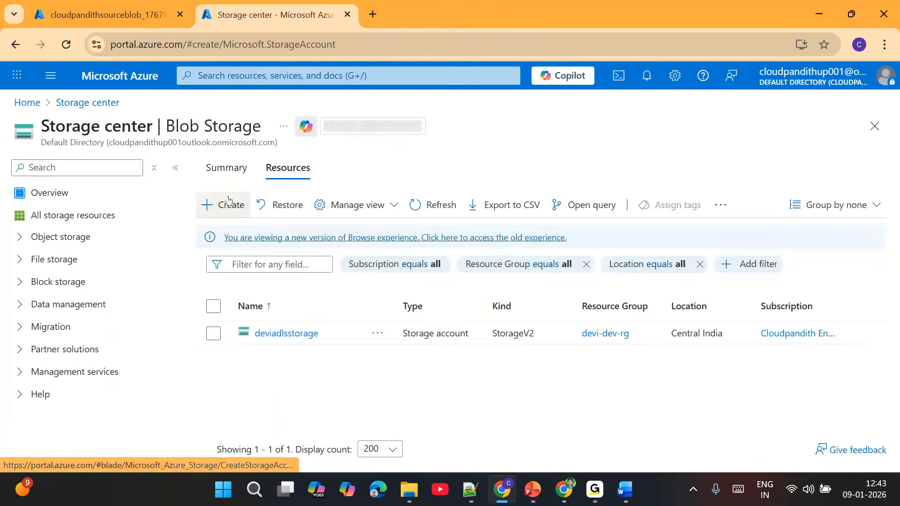
pyautogui.scroll(-5, 281, 243)
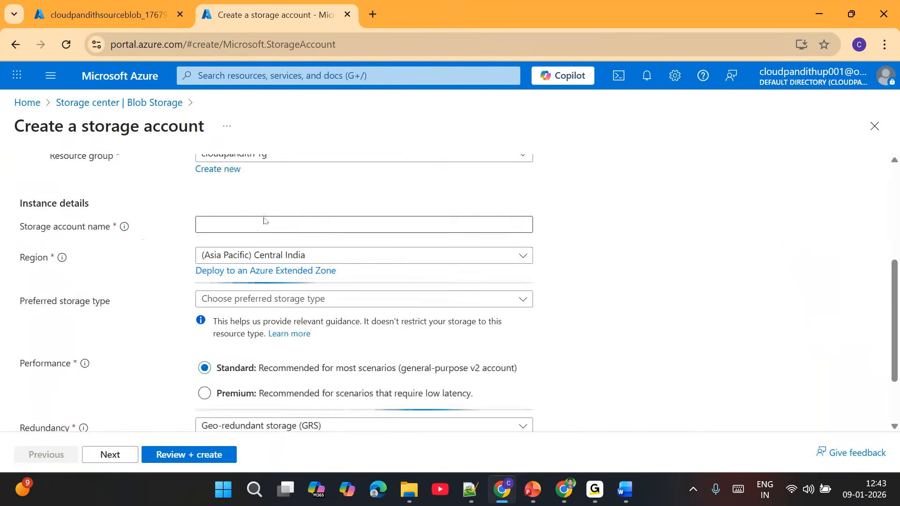
pyautogui.scroll(2, 239, 221)
pyautogui.click(234, 295)
pyautogui.write('cloudpandithsinkblob')
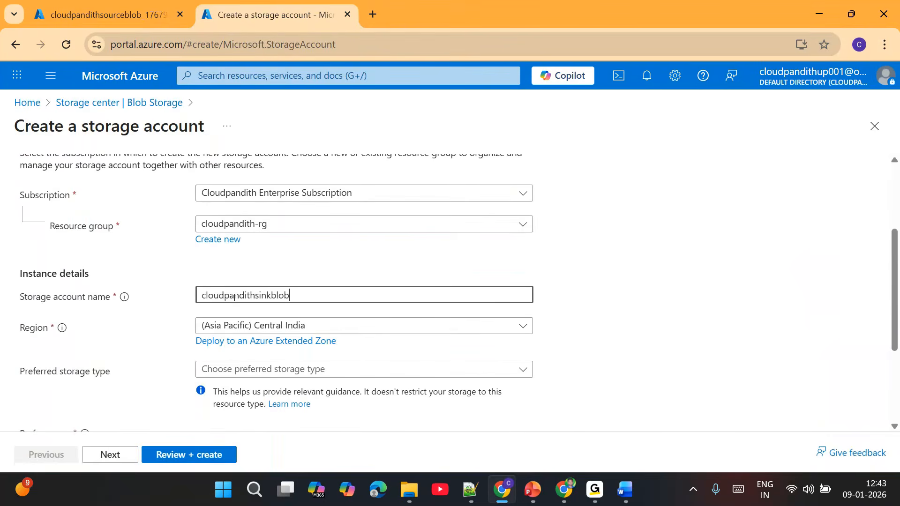
# Step: Set the sink storage account's region to (Asia Pacific) Australia East, then review and deploy the account
pyautogui.scroll(-1, 281, 258)
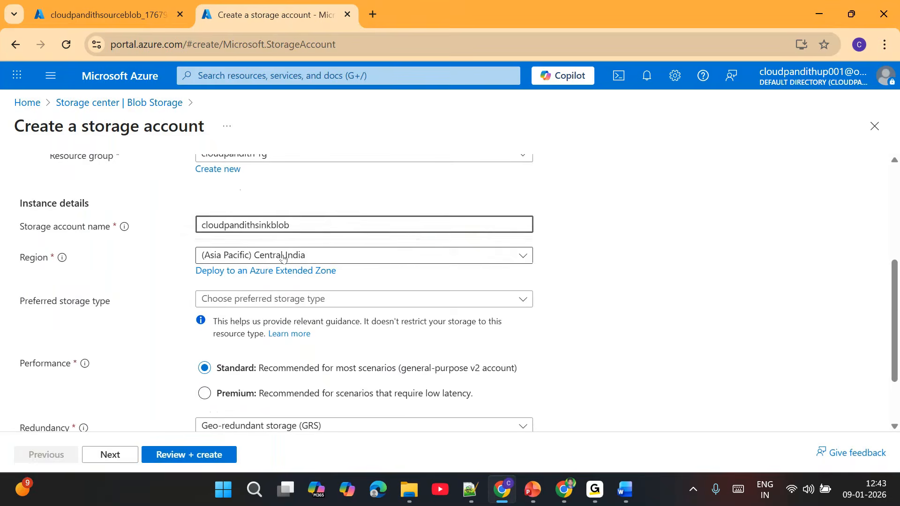
pyautogui.click(283, 257)
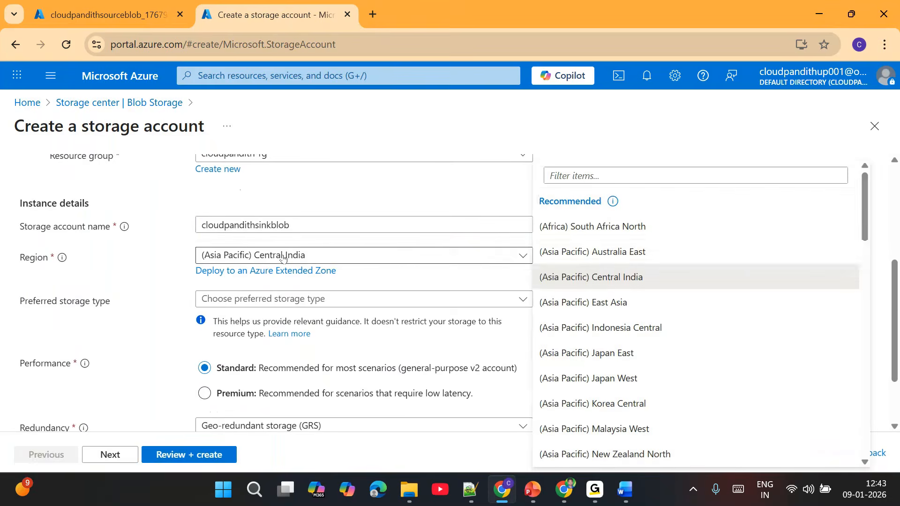
pyautogui.click(625, 251)
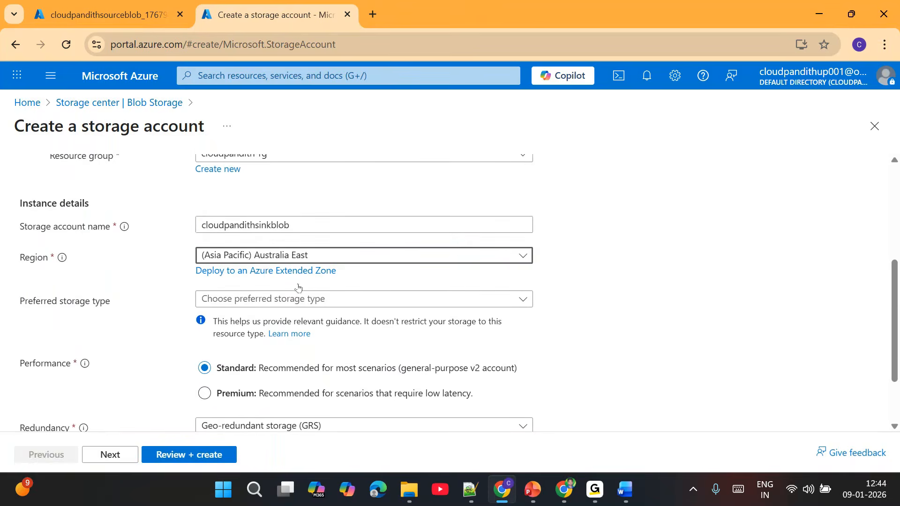
pyautogui.click(202, 458)
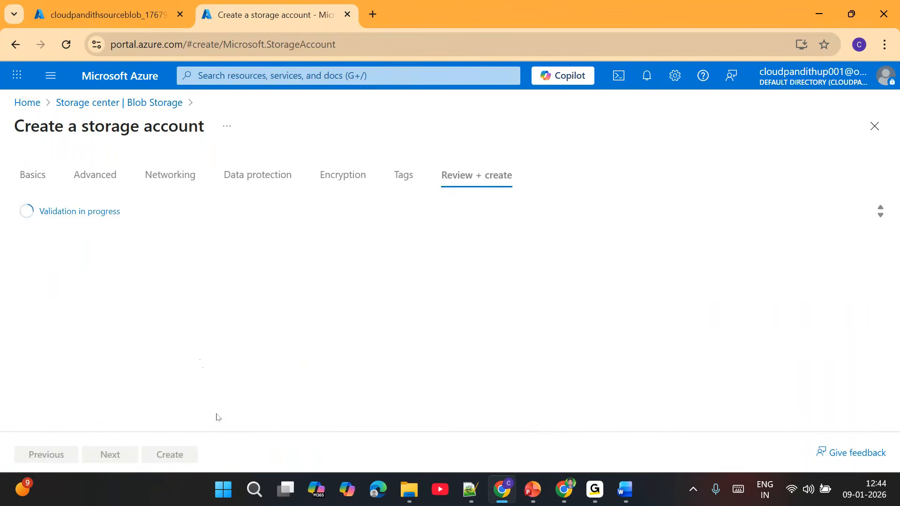
pyautogui.click(179, 454)
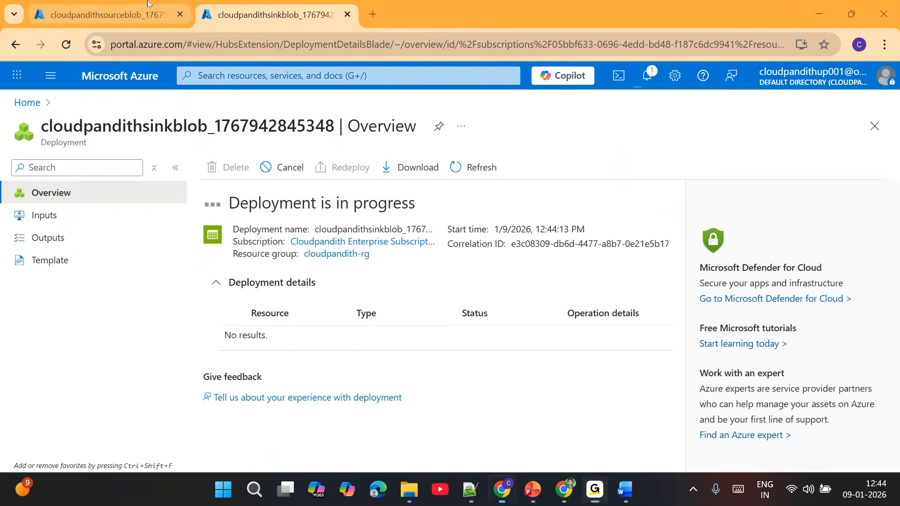
# Step: Open the deployed cloudpandithsourceblob storage account and add a blob container named input
pyautogui.click(157, 4)
pyautogui.click(273, 339)
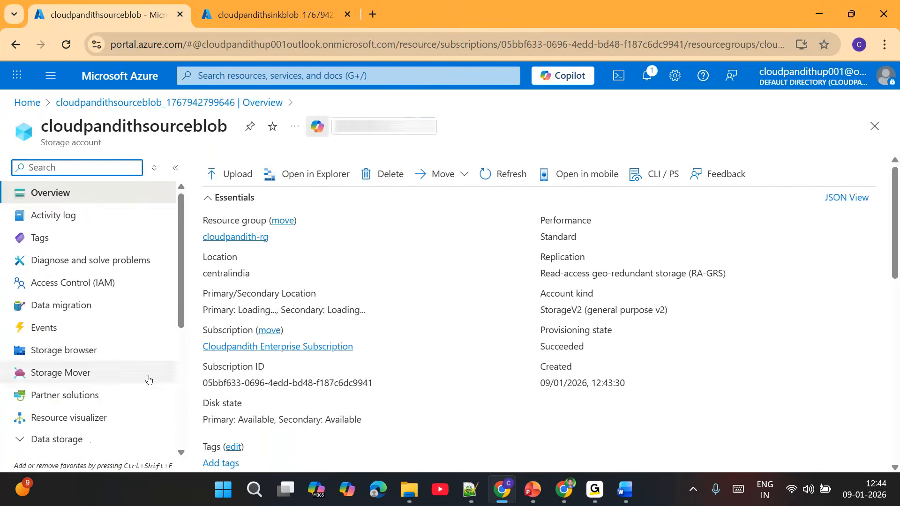
pyautogui.click(101, 439)
pyautogui.click(112, 328)
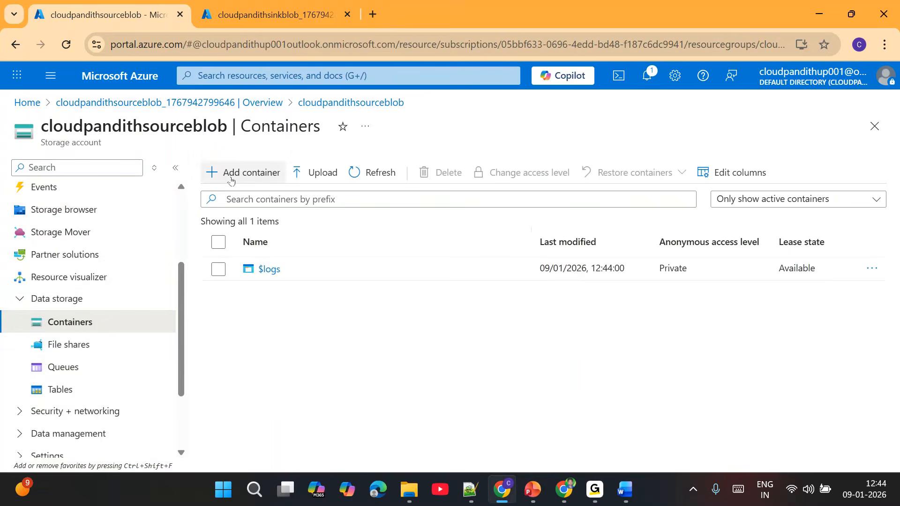
pyautogui.click(227, 174)
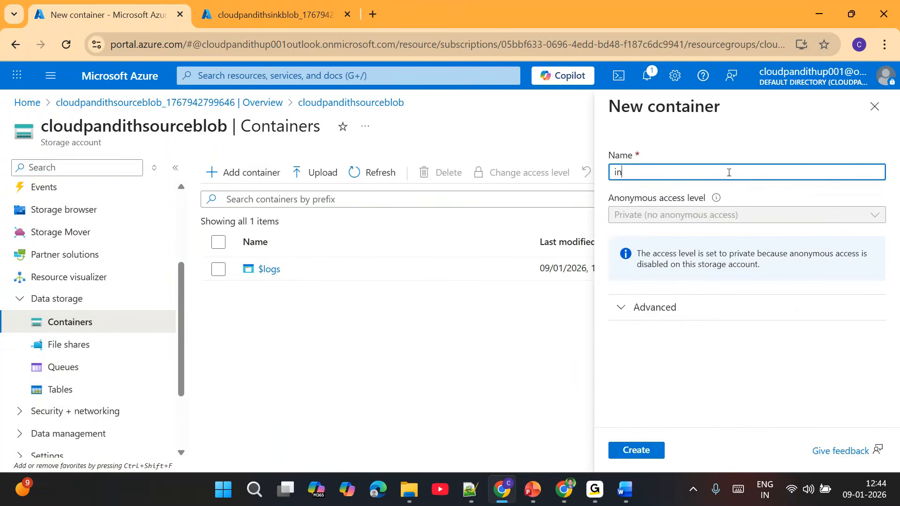
pyautogui.click(636, 451)
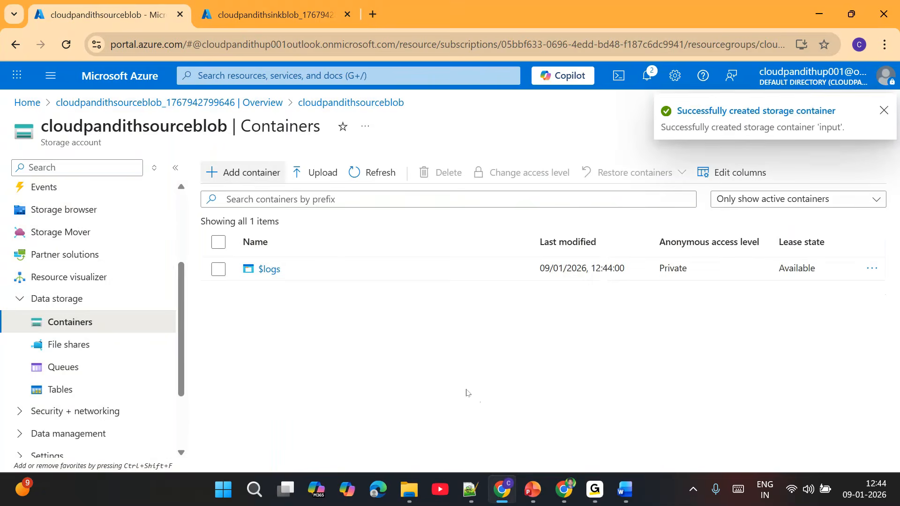
# Step: In the input container, choose credit_salary.csv from Documents > back_Documents > cloudpandith-datasets > set-comma as the blob to upload
pyautogui.click(276, 294)
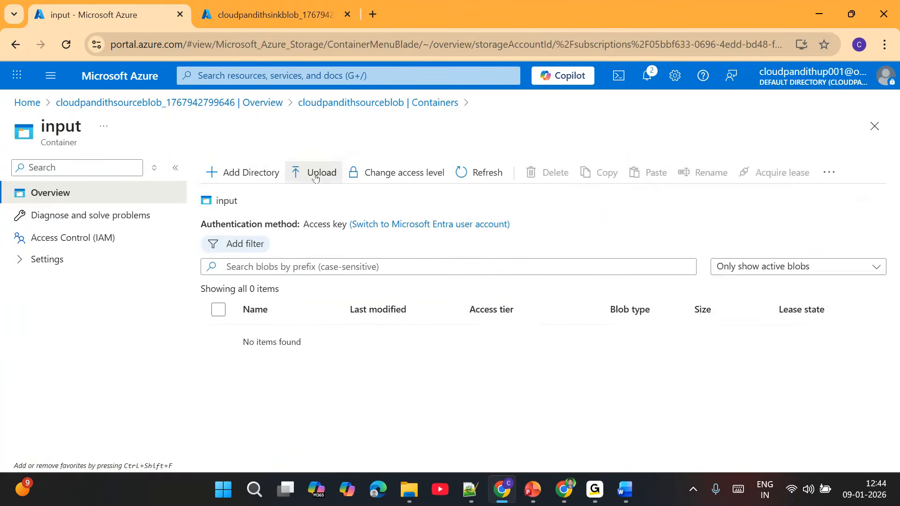
pyautogui.click(316, 177)
pyautogui.click(716, 245)
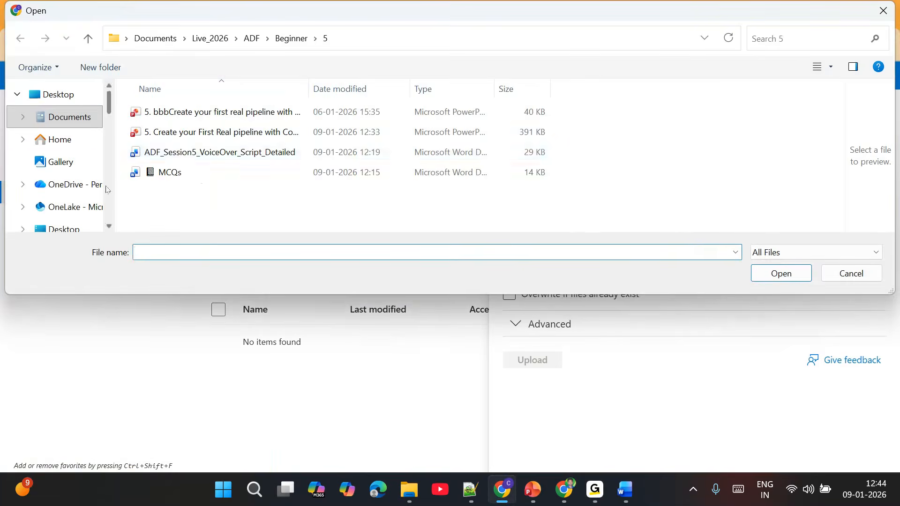
pyautogui.click(78, 117)
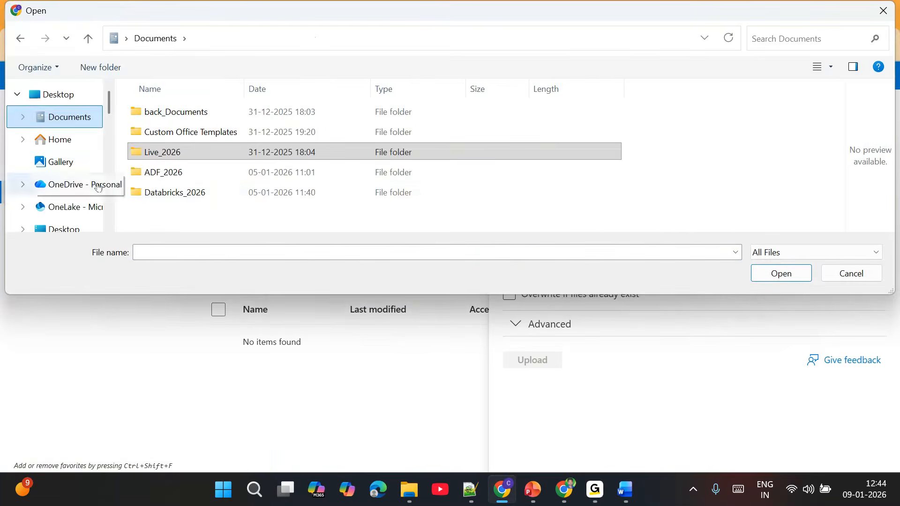
pyautogui.scroll(-3, 93, 169)
pyautogui.click(170, 188)
pyautogui.doubleClick(175, 112)
pyautogui.doubleClick(195, 213)
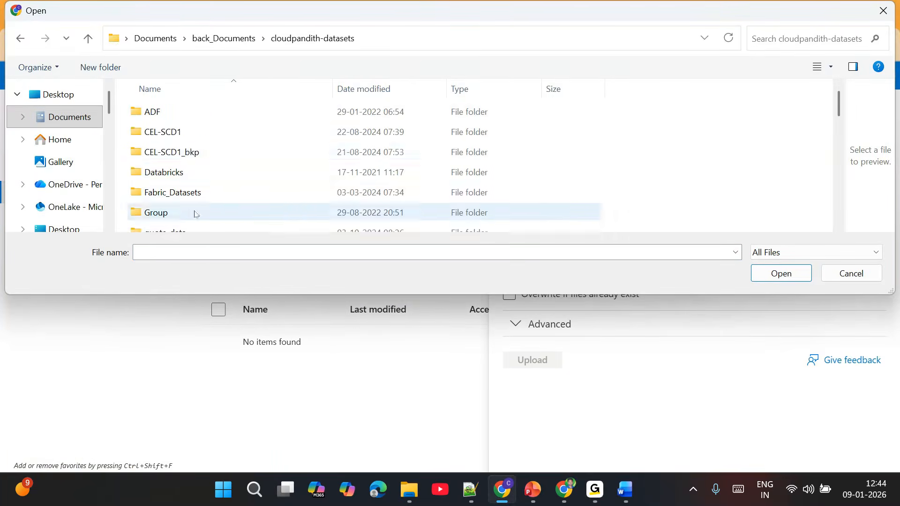
pyautogui.scroll(-2, 188, 149)
pyautogui.doubleClick(187, 152)
pyautogui.scroll(-10, 202, 170)
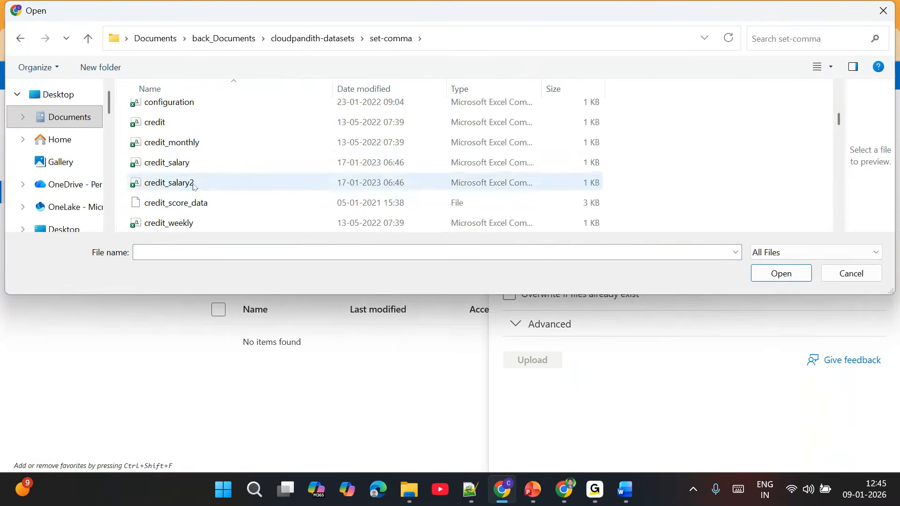
pyautogui.doubleClick(195, 162)
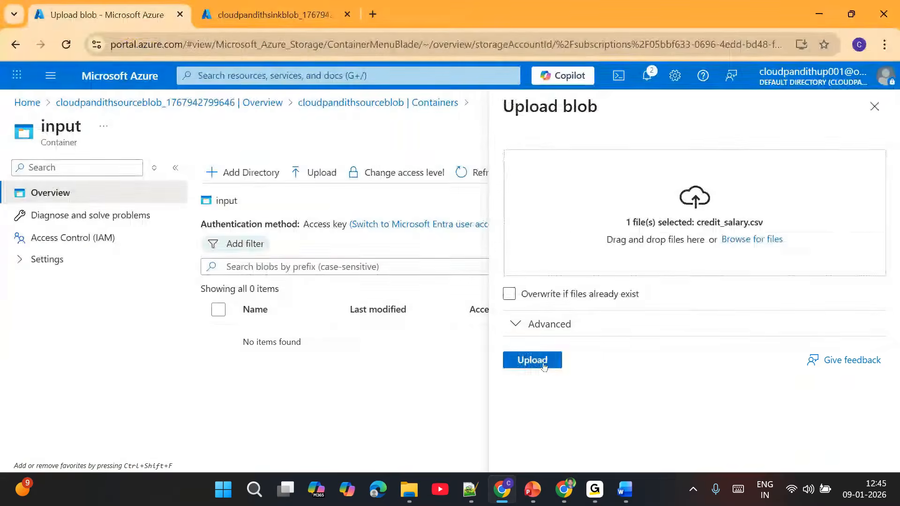
# Step: Upload the chosen credit_salary.csv file to the source account's input container
pyautogui.click(533, 361)
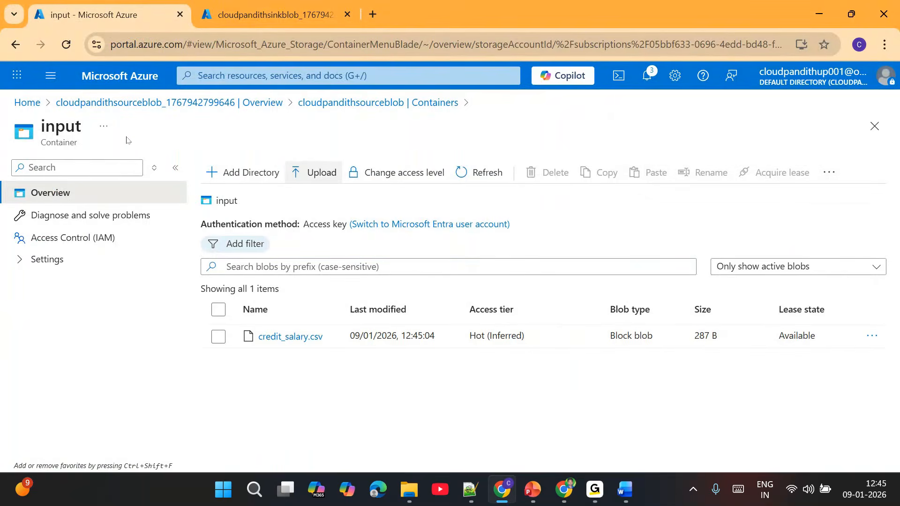
pyautogui.doubleClick(54, 119)
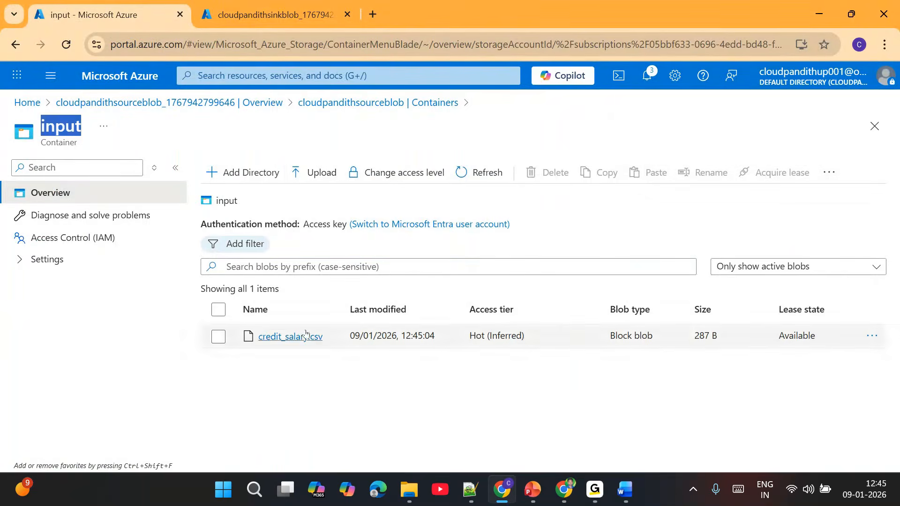
# Step: Open the deployed cloudpandithsinkblob storage account and add a blob container named output
pyautogui.click(226, 4)
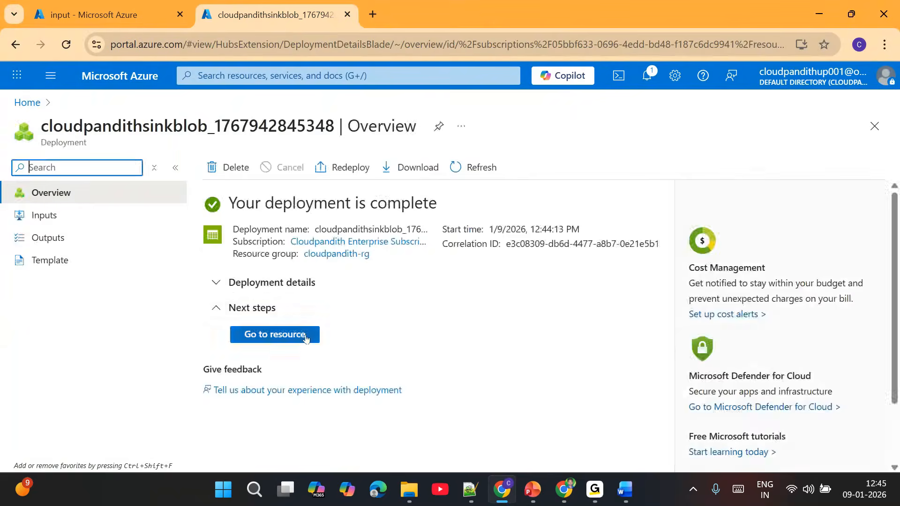
pyautogui.click(305, 338)
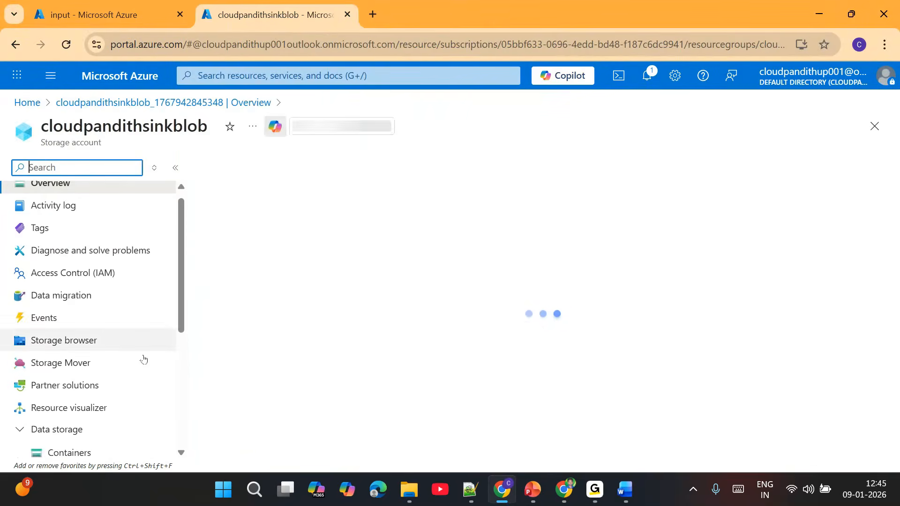
pyautogui.scroll(-3, 143, 360)
pyautogui.click(80, 323)
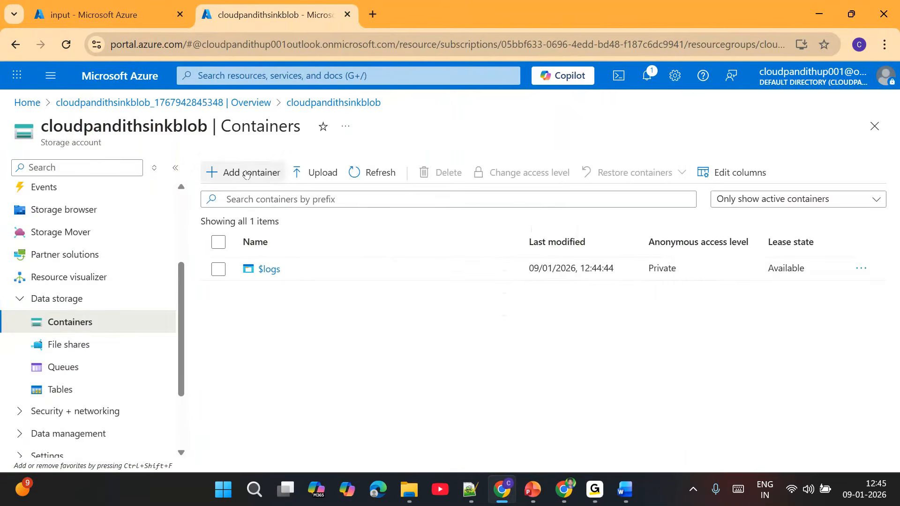
pyautogui.click(229, 173)
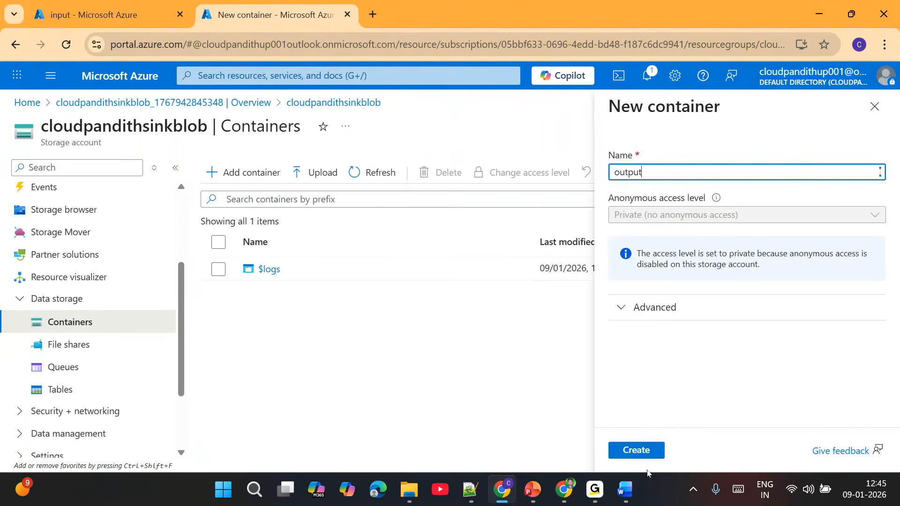
pyautogui.click(642, 456)
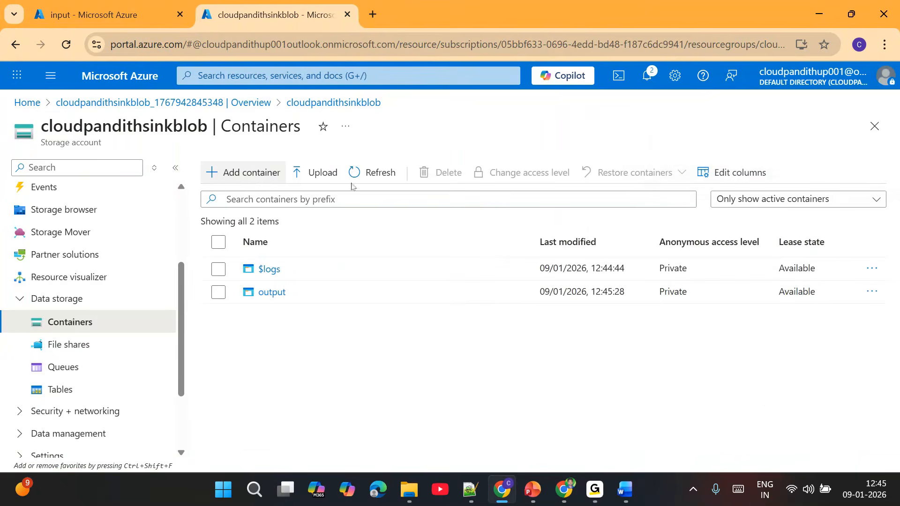
# Step: Open portal.azure.com in a separate browser tab and go to the Data factories service
pyautogui.click(371, 13)
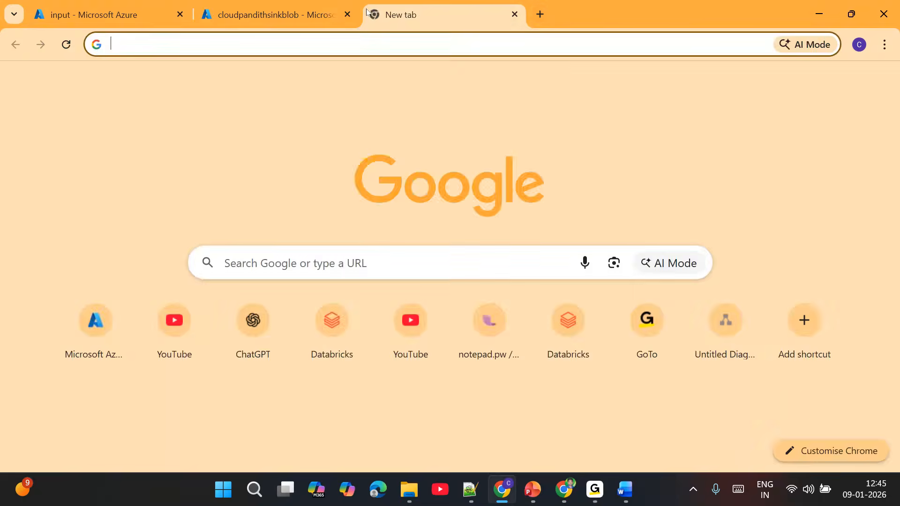
pyautogui.write('portal.azure.com')
pyautogui.press('Return')
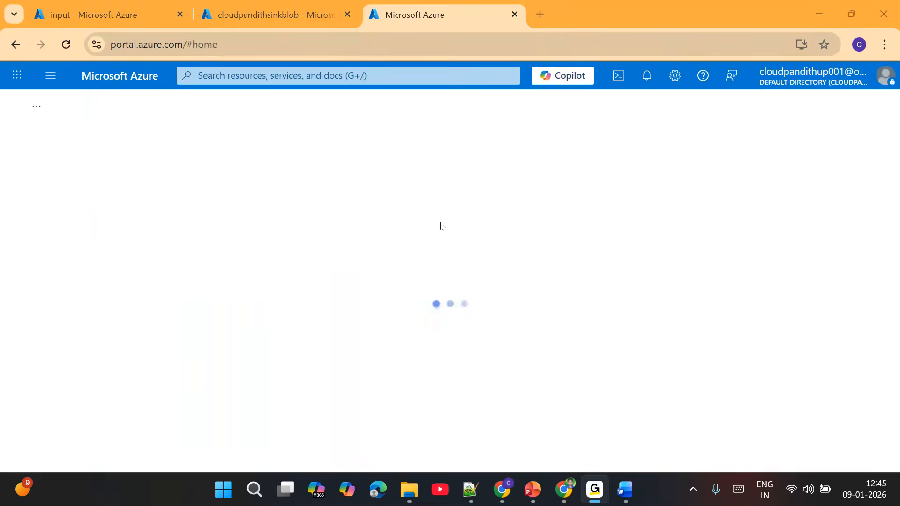
pyautogui.click(266, 76)
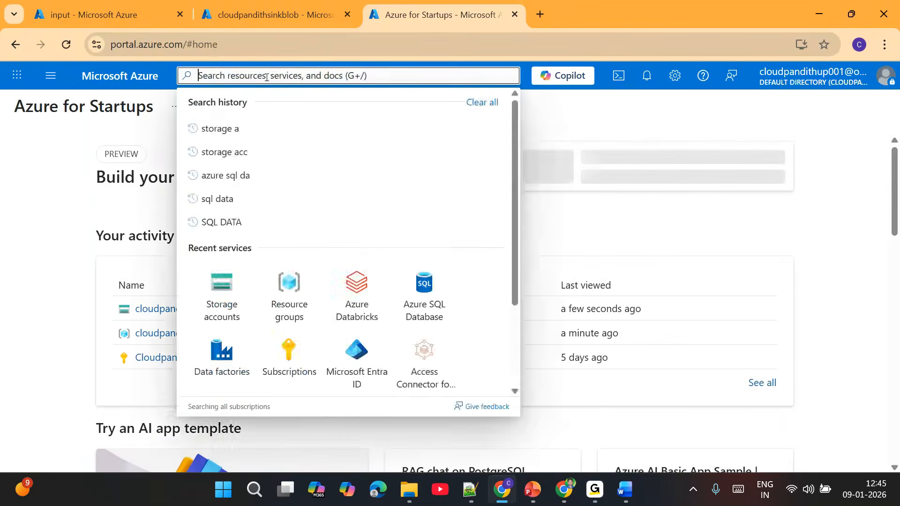
pyautogui.write('data fa')
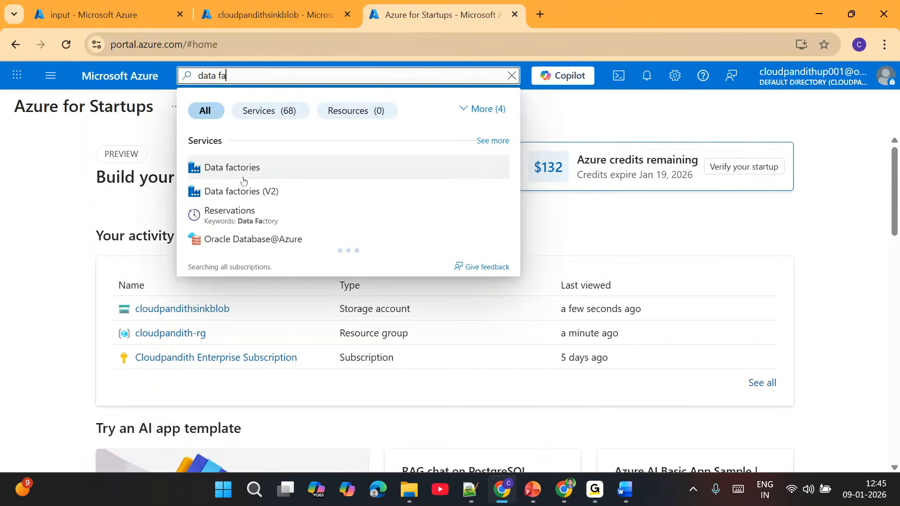
pyautogui.click(243, 170)
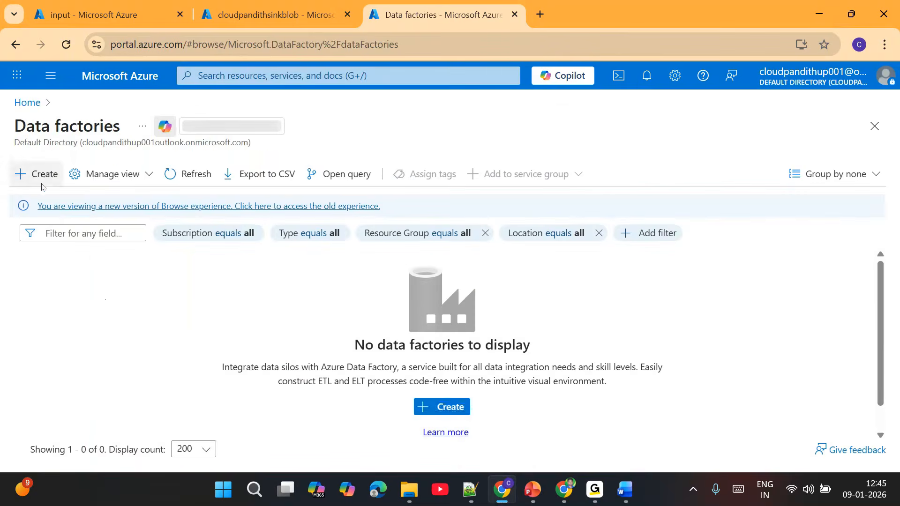
# Step: Start creating a data factory in resource group cloudpandith-rg and name it cloudpandith-youtube-adfws
pyautogui.click(38, 175)
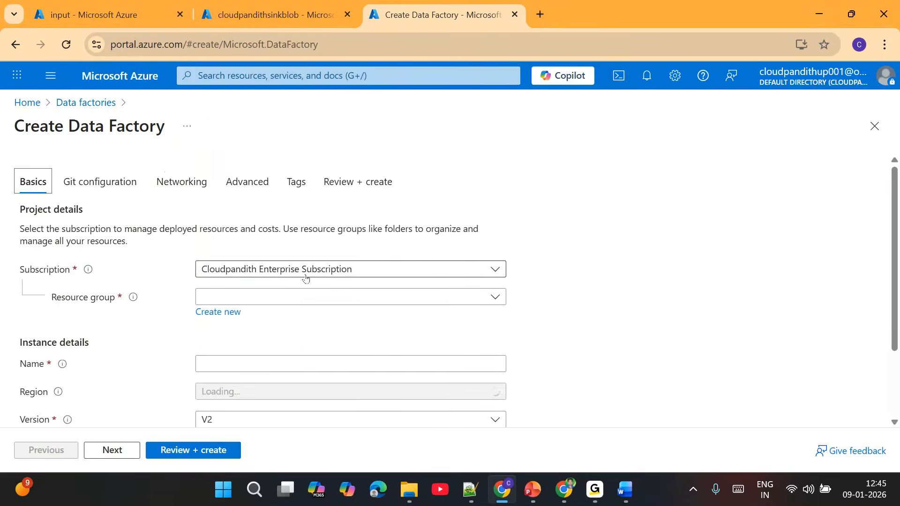
pyautogui.scroll(-1, 300, 267)
pyautogui.click(278, 228)
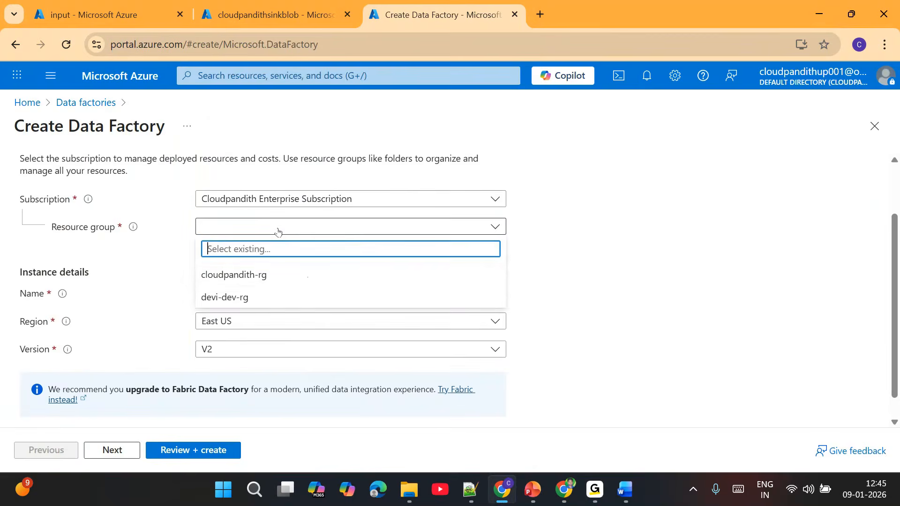
pyautogui.click(261, 275)
pyautogui.click(259, 295)
pyautogui.write('cloudpandith-youtube-adfws')
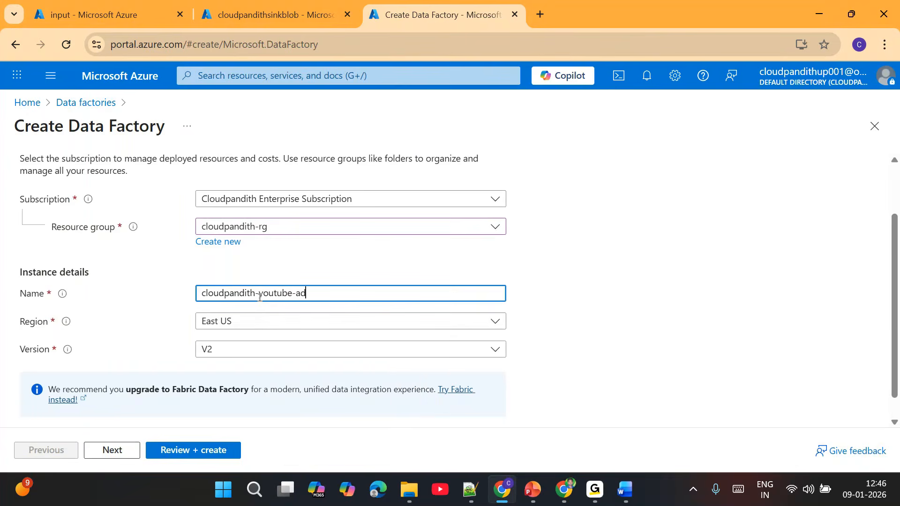
# Step: Review and deploy the data factory, and refresh the deployment status
pyautogui.click(215, 450)
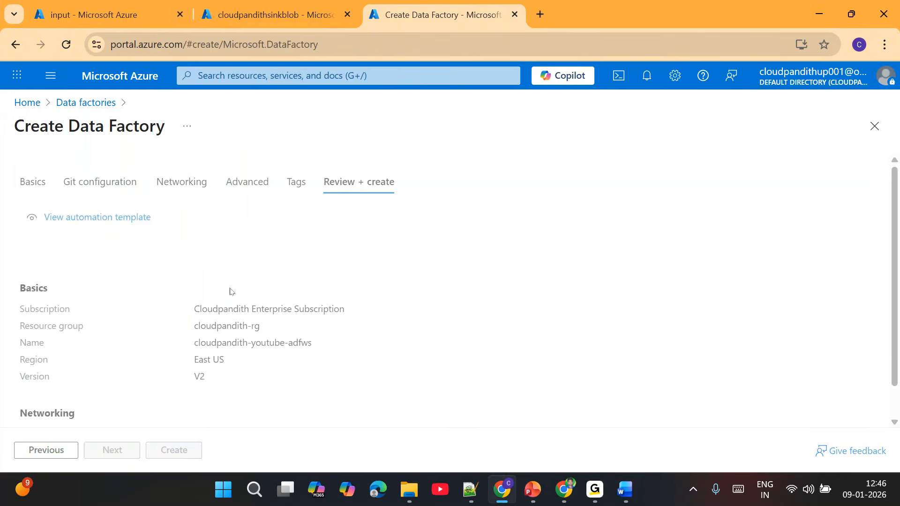
pyautogui.scroll(-1, 214, 391)
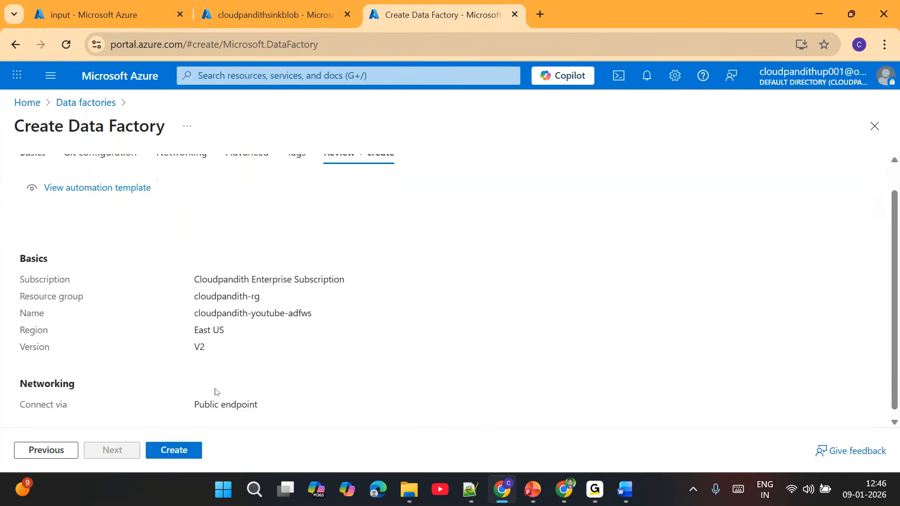
pyautogui.click(175, 450)
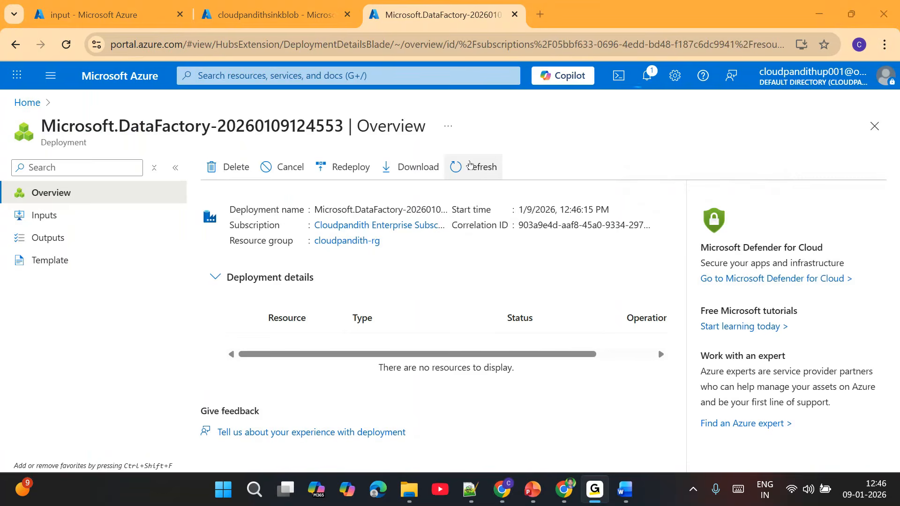
pyautogui.click(470, 166)
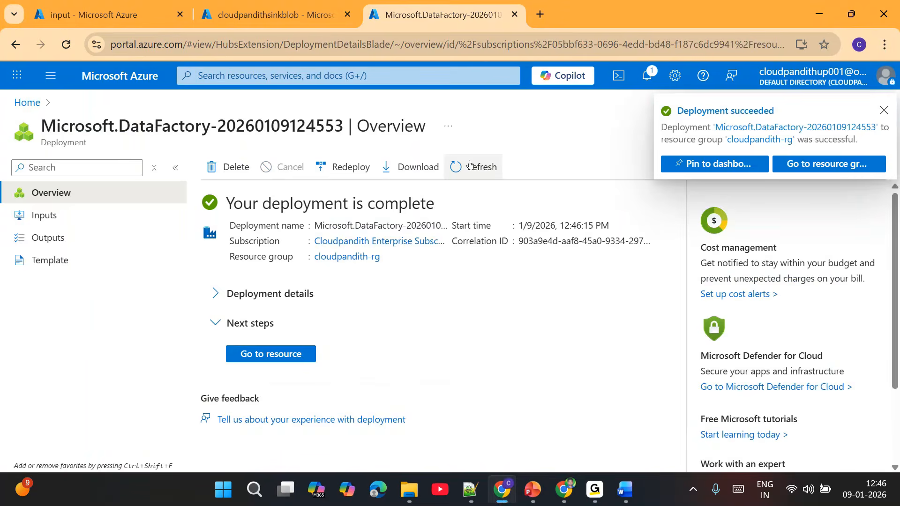
# Step: Go to the deployed resource and refresh cloudpandith-rg's resource list to look for the data factory
pyautogui.click(271, 353)
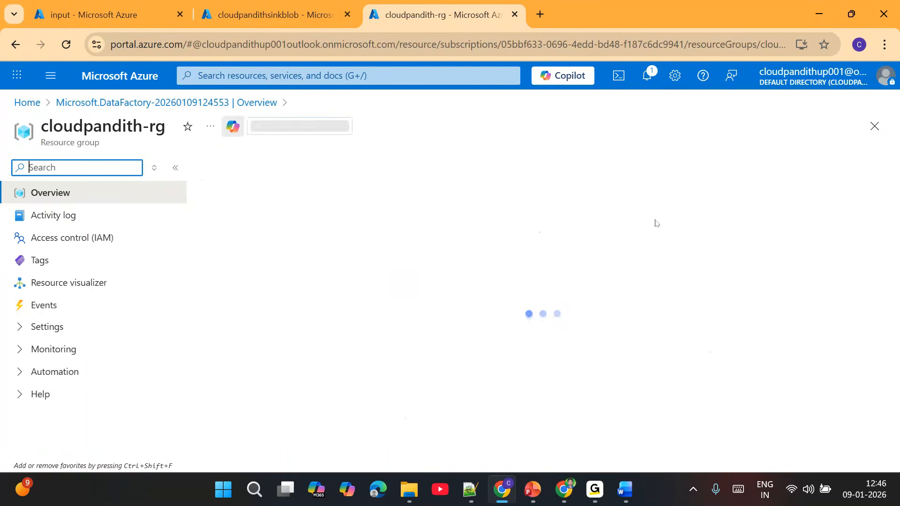
pyautogui.click(485, 164)
pyautogui.click(485, 163)
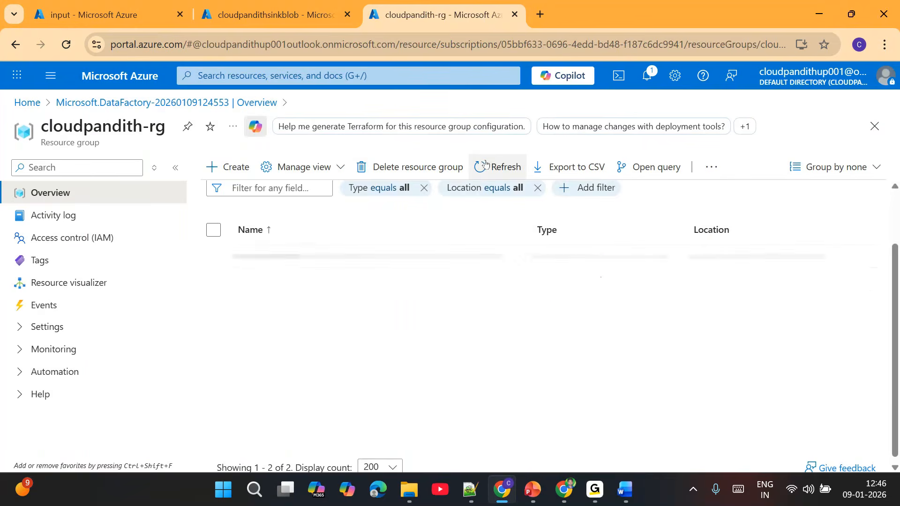
pyautogui.click(485, 163)
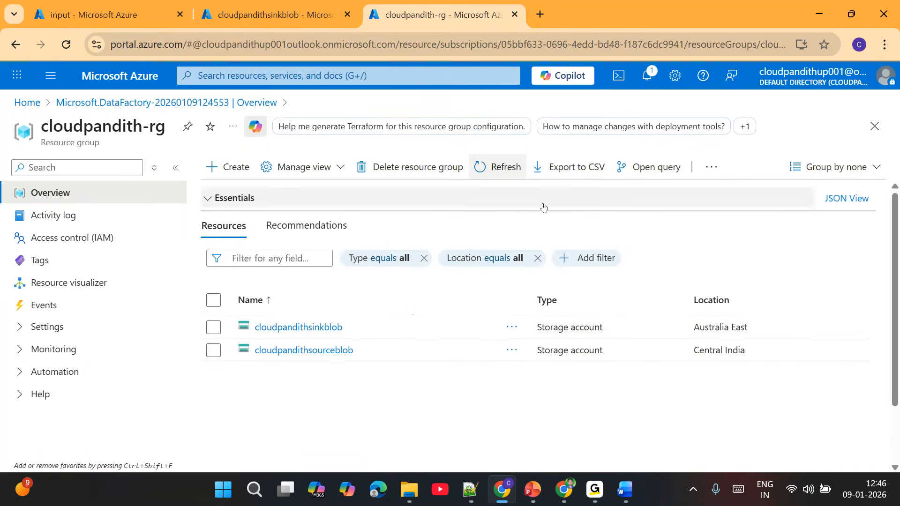
pyautogui.click(520, 168)
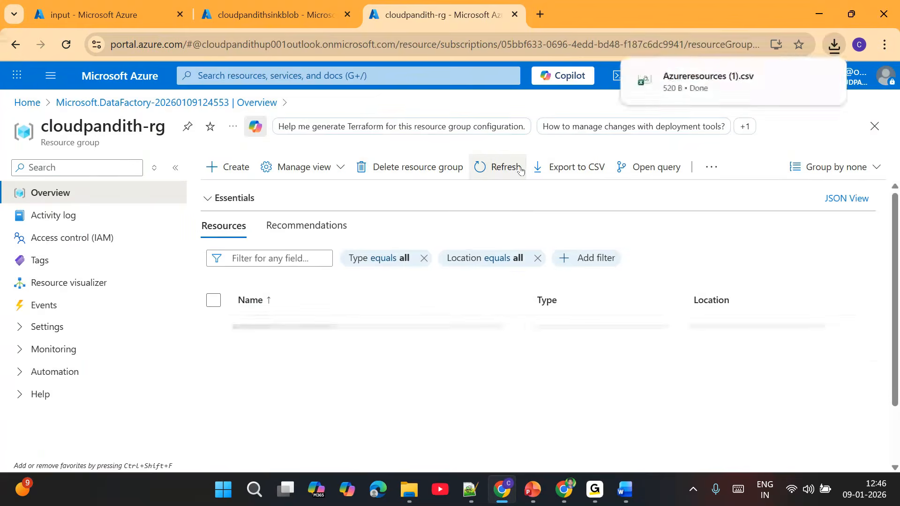
pyautogui.click(520, 170)
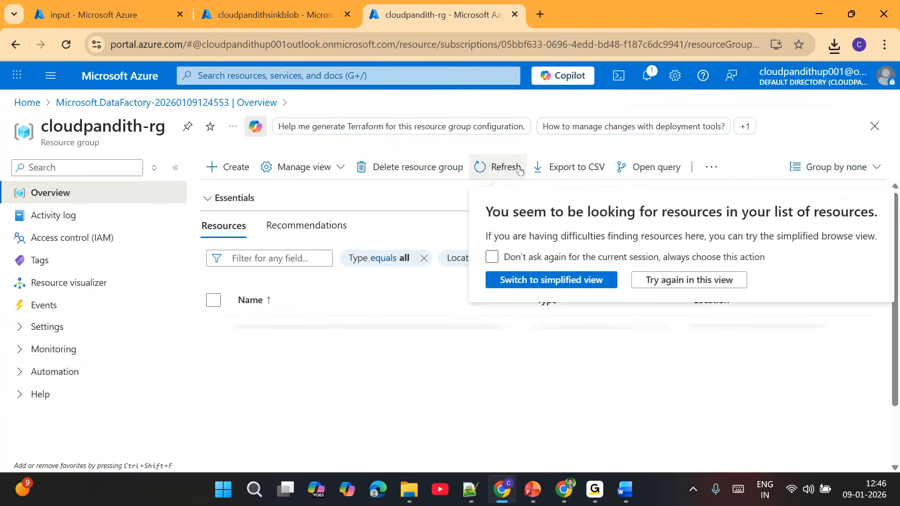
# Step: From the portal home, find the Data factories service and open the cloudpandith-youtube-adfws factory
pyautogui.click(28, 102)
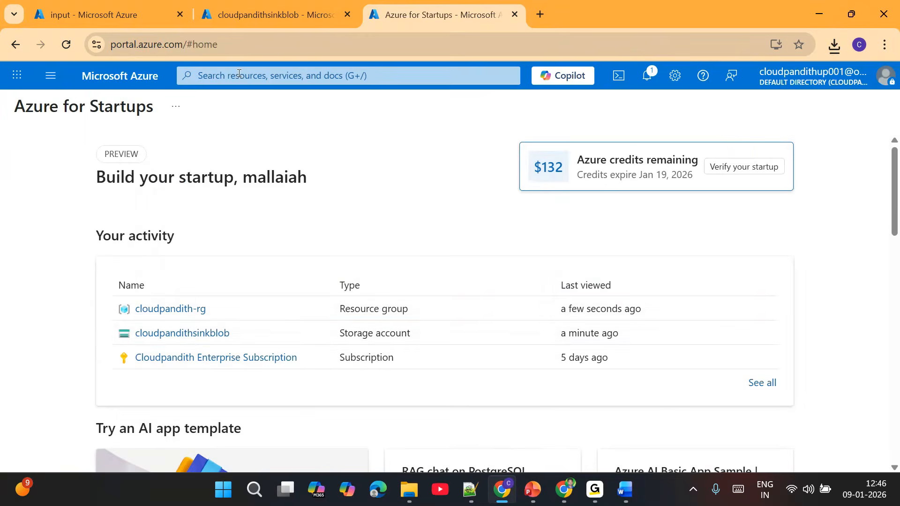
pyautogui.click(239, 73)
pyautogui.write('dataf')
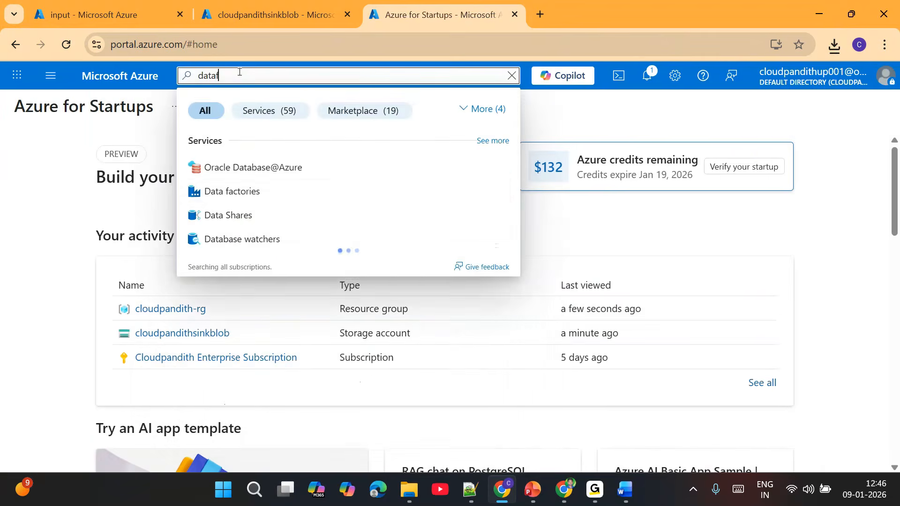
pyautogui.click(235, 201)
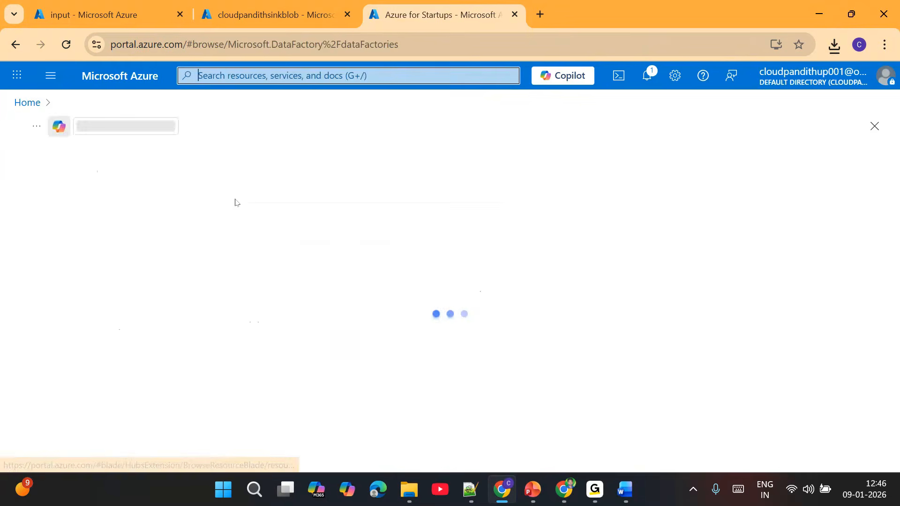
pyautogui.click(149, 307)
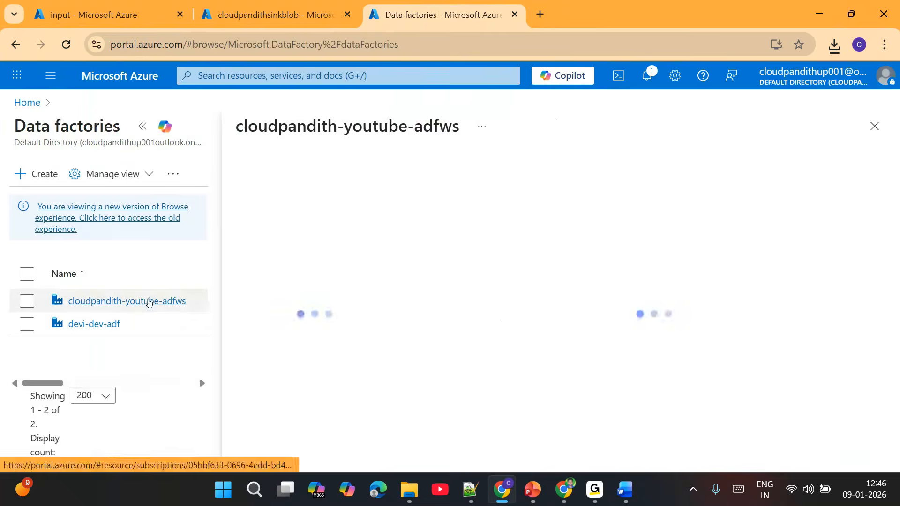
# Step: Launch Azure Data Factory Studio for this factory and close its portal tab
pyautogui.scroll(-1, 563, 422)
pyautogui.click(562, 437)
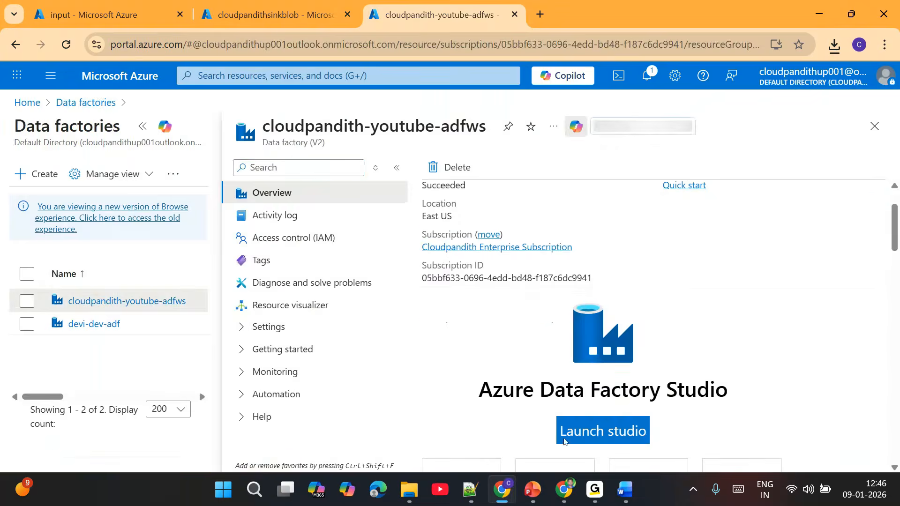
pyautogui.click(515, 16)
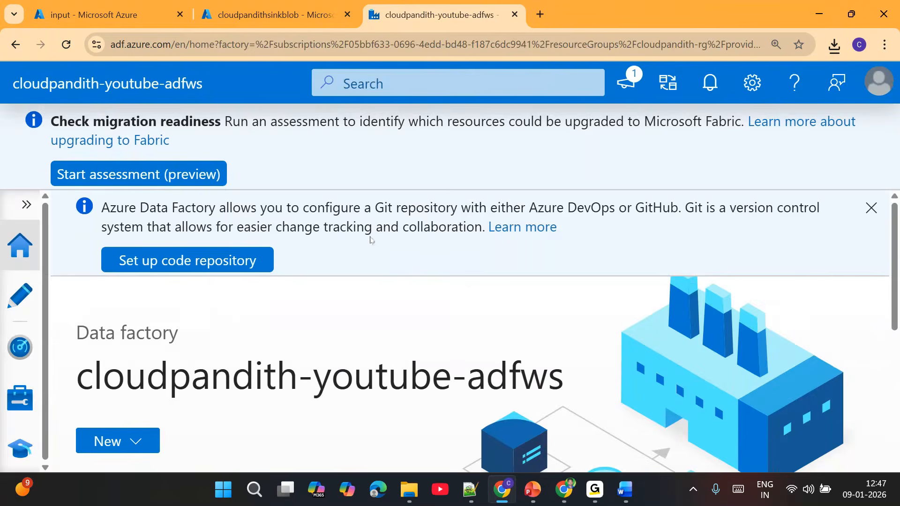
# Step: Reduce the browser's page zoom for the studio by two levels
pyautogui.click(884, 44)
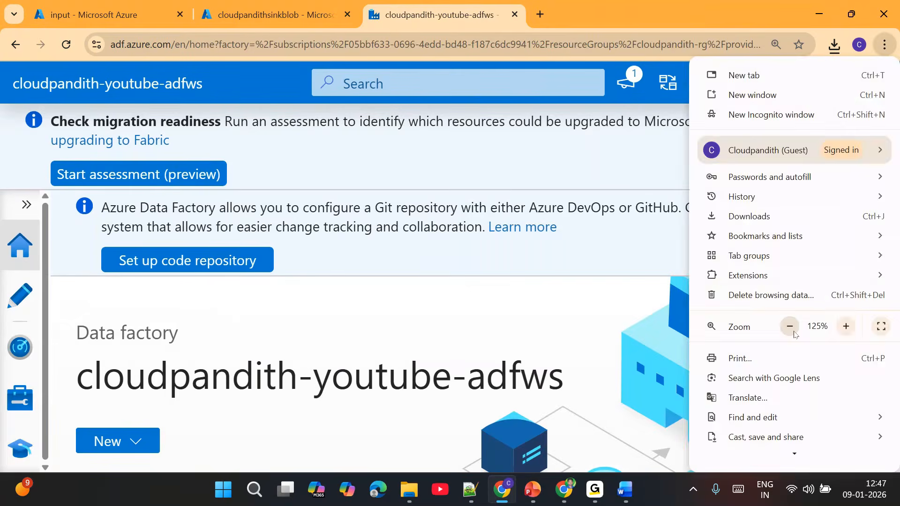
pyautogui.click(794, 332)
pyautogui.click(793, 332)
# Step: Open the Linked services page in the studio's Manage section, keeping the navigation pane collapsed
pyautogui.click(14, 256)
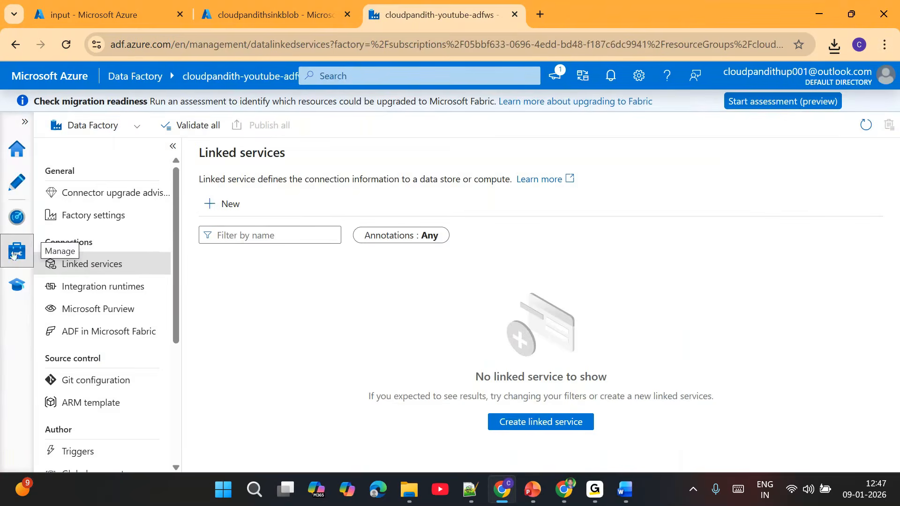
pyautogui.click(25, 122)
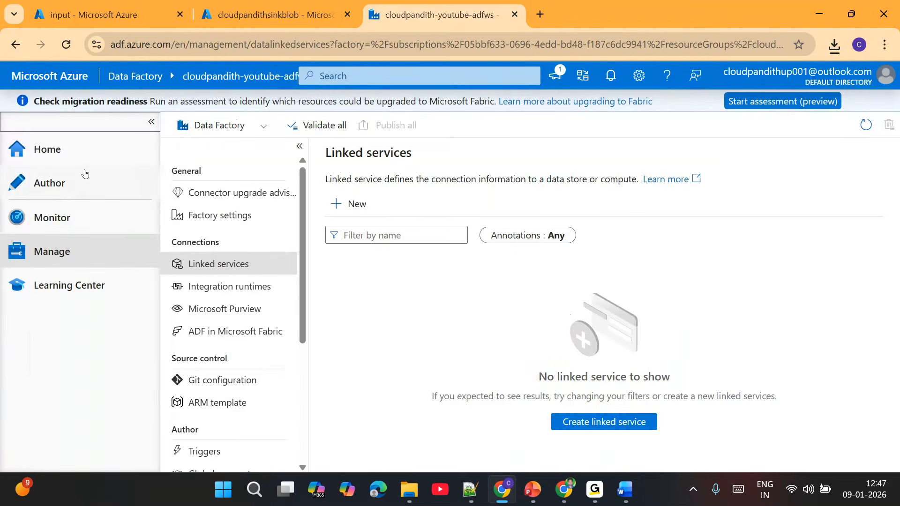
pyautogui.click(52, 262)
pyautogui.click(151, 122)
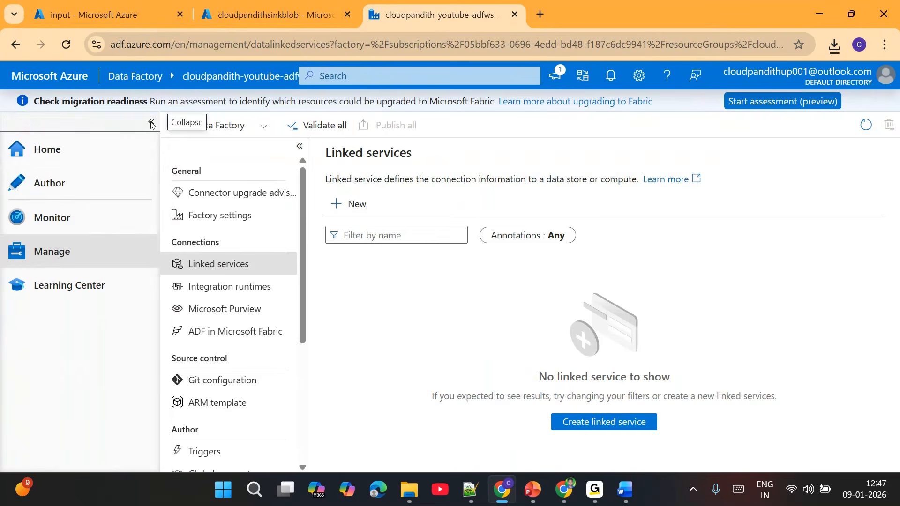
pyautogui.click(87, 269)
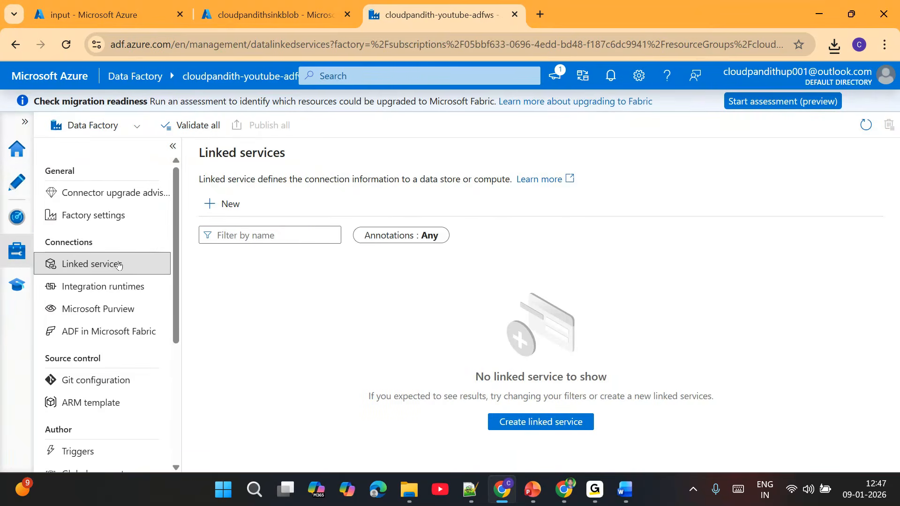
# Step: Start a new Azure Blob Storage linked service and name it LS_Blob_Source
pyautogui.click(220, 204)
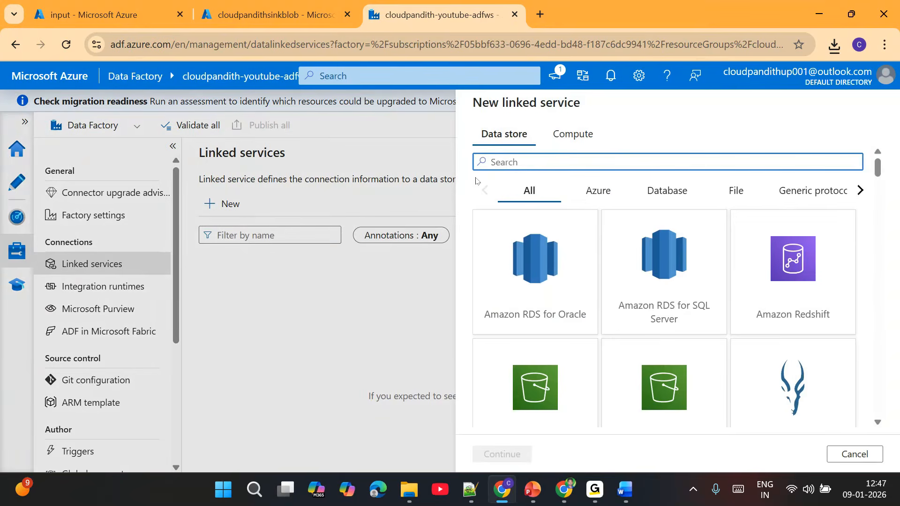
pyautogui.write('blob')
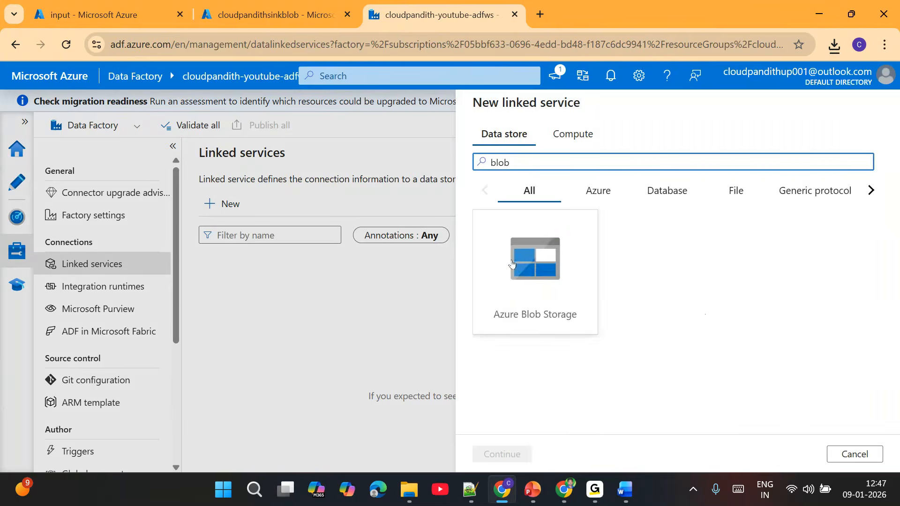
pyautogui.click(520, 279)
pyautogui.click(521, 280)
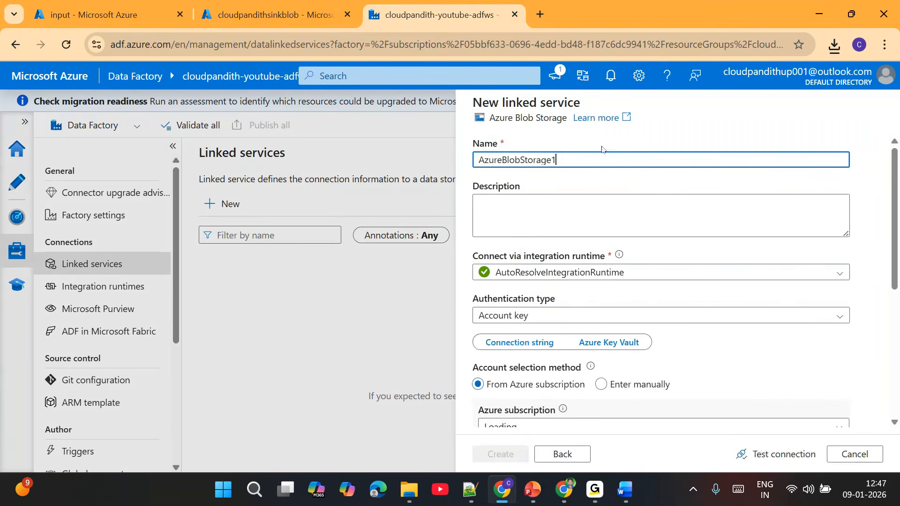
pyautogui.moveTo(579, 163); pyautogui.dragTo(314, 165)
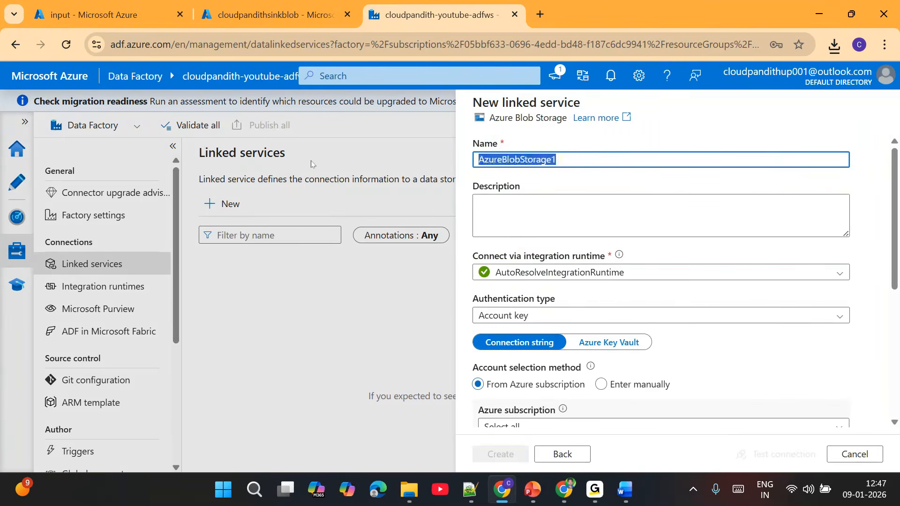
pyautogui.write('LS_Blob_Source')
# Step: Link LS_Blob_Source to the cloudpandithsourceblob account in the Cloudpandith Enterprise Subscription, test the connection, and create the linked service
pyautogui.scroll(-5, 515, 291)
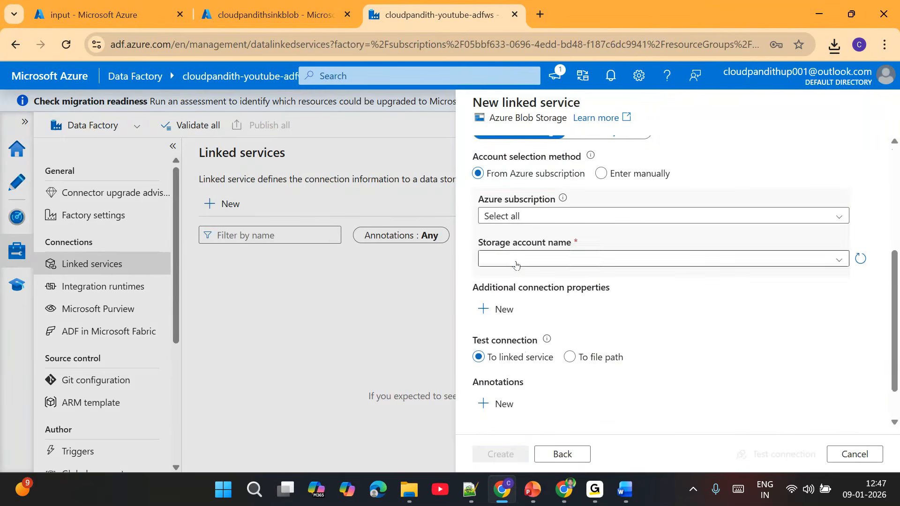
pyautogui.click(518, 216)
pyautogui.click(521, 255)
pyautogui.click(532, 259)
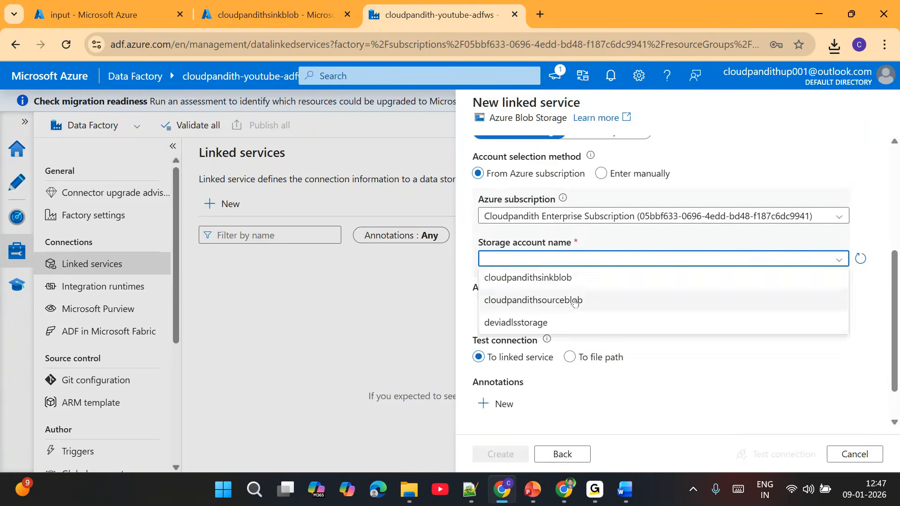
pyautogui.click(552, 304)
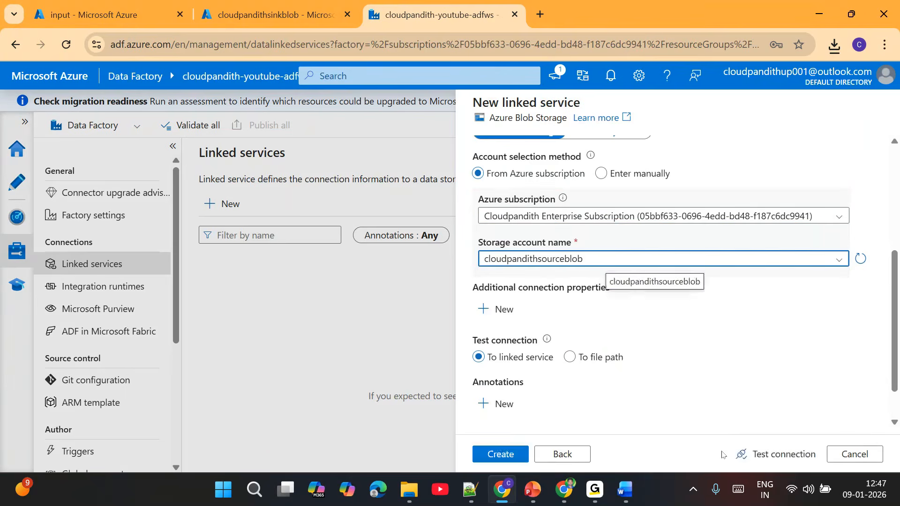
pyautogui.click(759, 451)
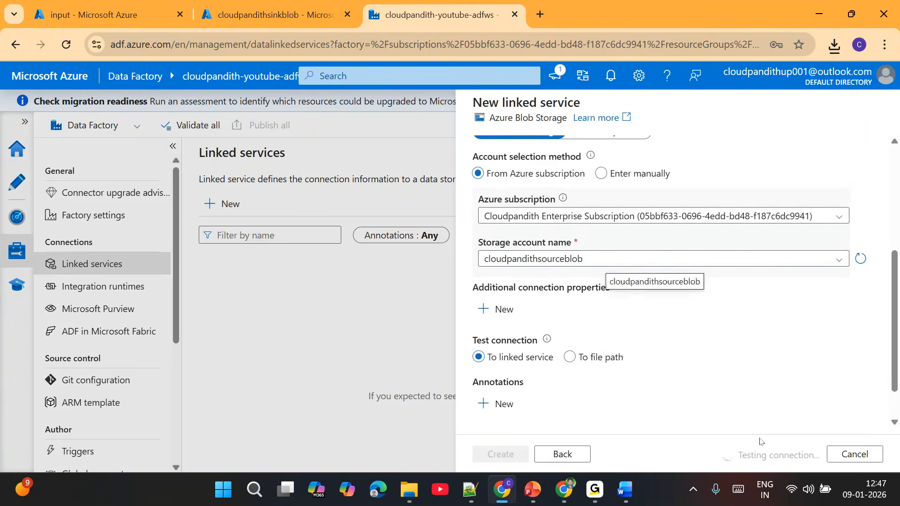
pyautogui.click(505, 454)
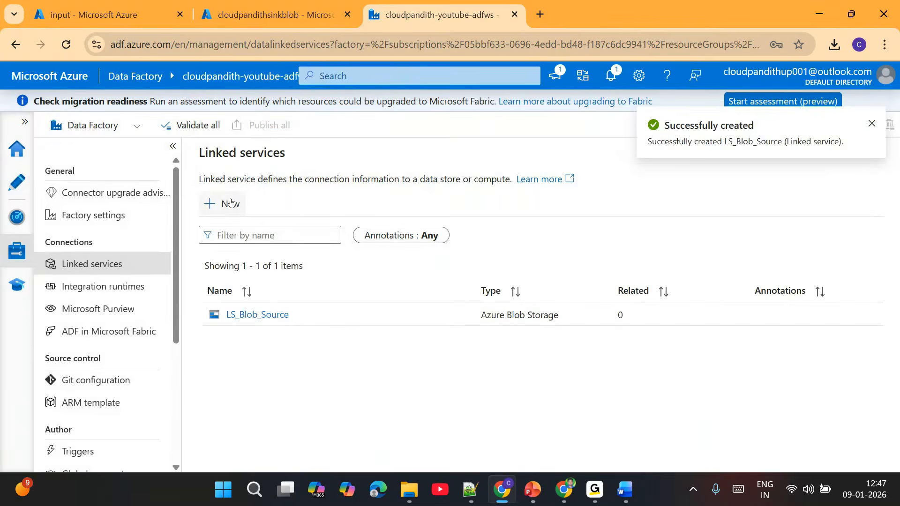
# Step: Start a second Azure Blob Storage linked service and name it LS_Blob_Sink
pyautogui.click(228, 203)
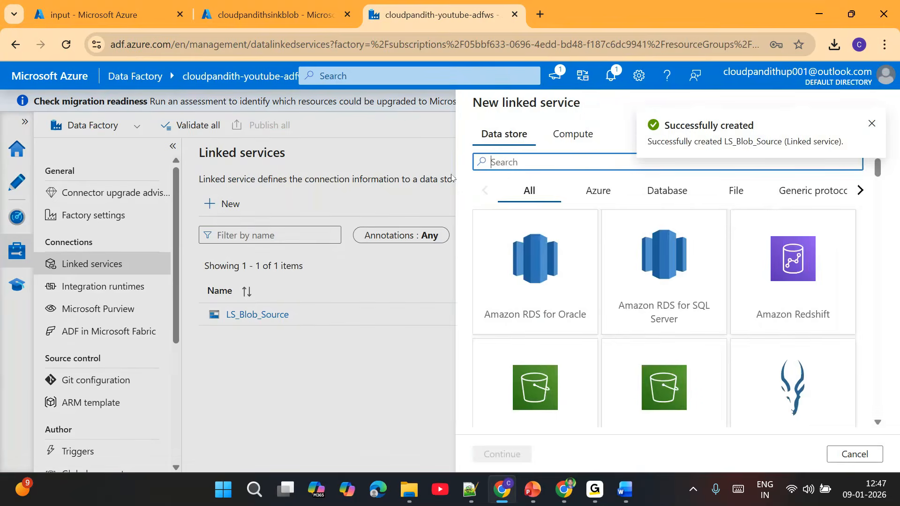
pyautogui.write('BLOB')
pyautogui.click(531, 276)
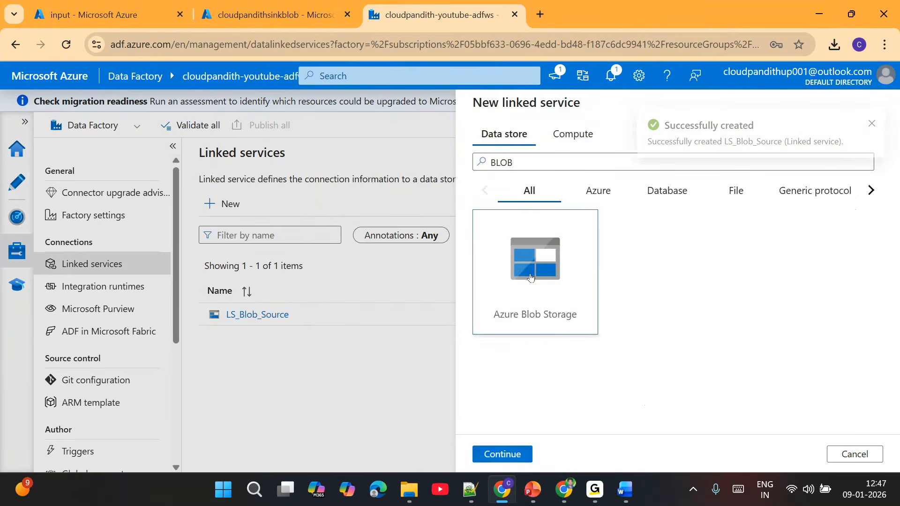
pyautogui.click(511, 454)
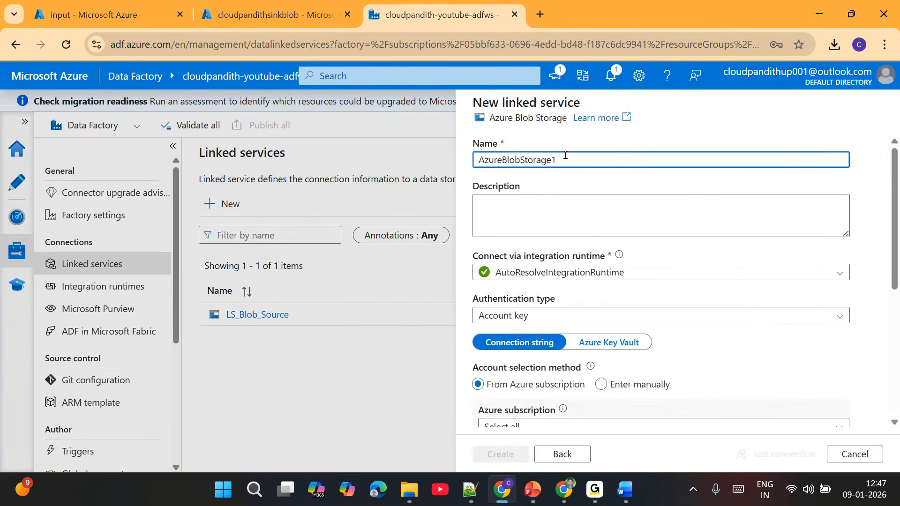
pyautogui.write('l')
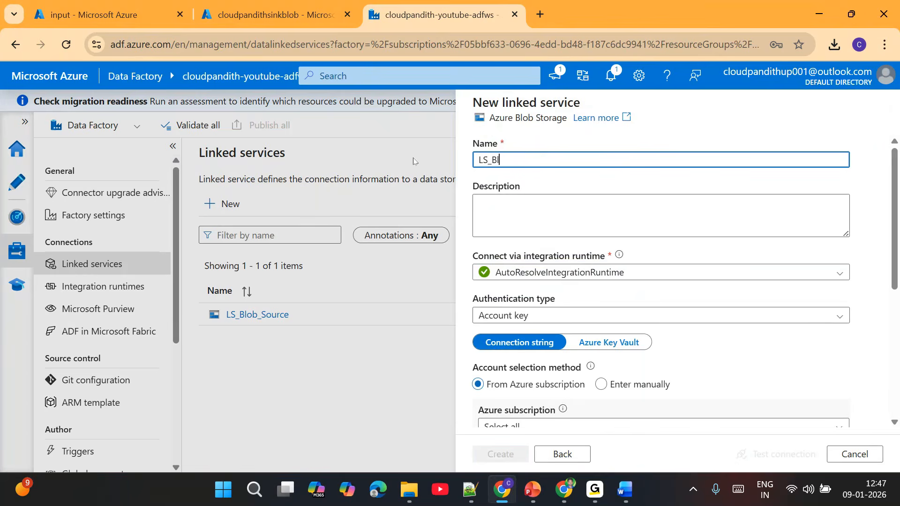
pyautogui.write('s_Blob_Sink')
# Step: Link LS_Blob_Sink to the cloudpandithsinkblob account in the Cloudpandith Enterprise Subscription, test the connection, and create the linked service
pyautogui.scroll(-3, 556, 277)
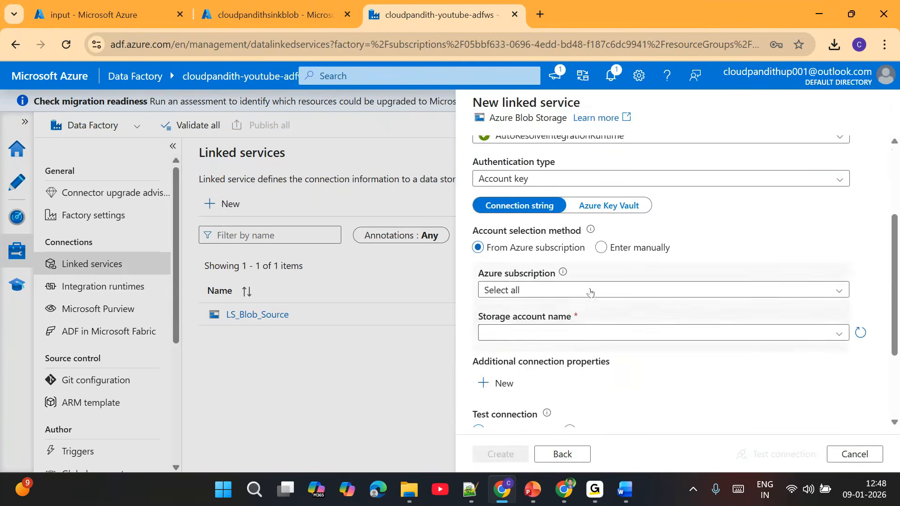
pyautogui.click(547, 329)
pyautogui.click(542, 349)
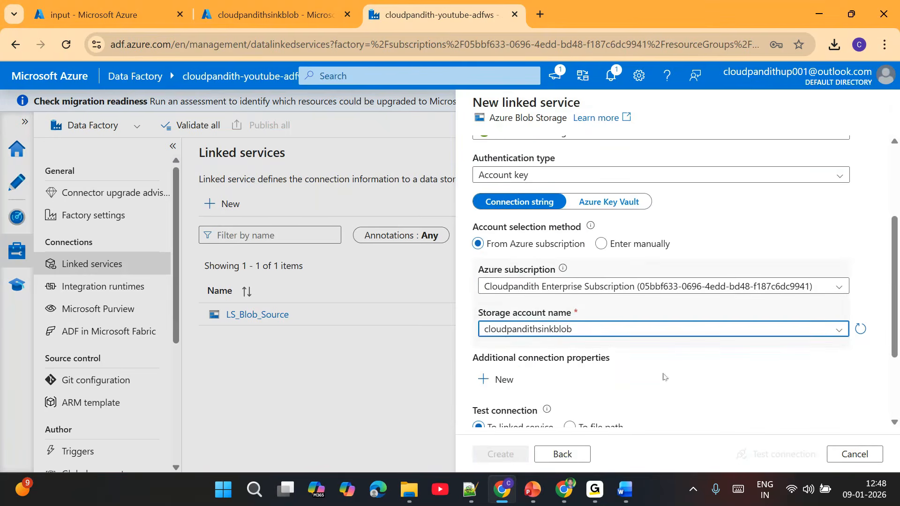
pyautogui.scroll(-2, 662, 373)
pyautogui.click(758, 459)
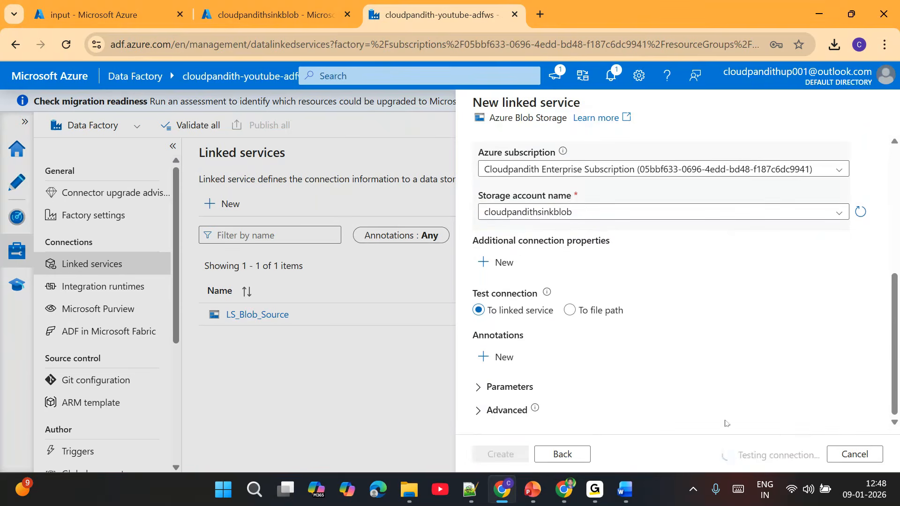
pyautogui.click(502, 458)
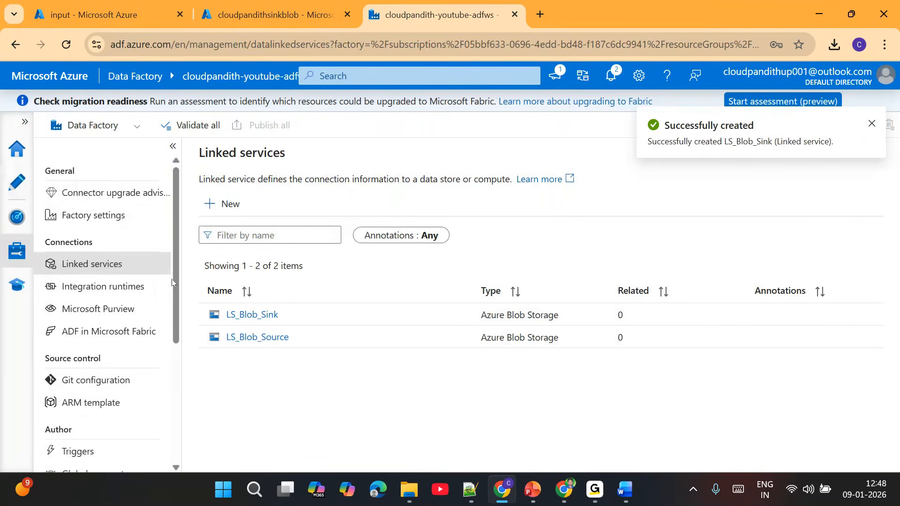
# Step: Create a new blank pipeline in the studio's Author section and collapse the Factory Resources pane
pyautogui.click(8, 188)
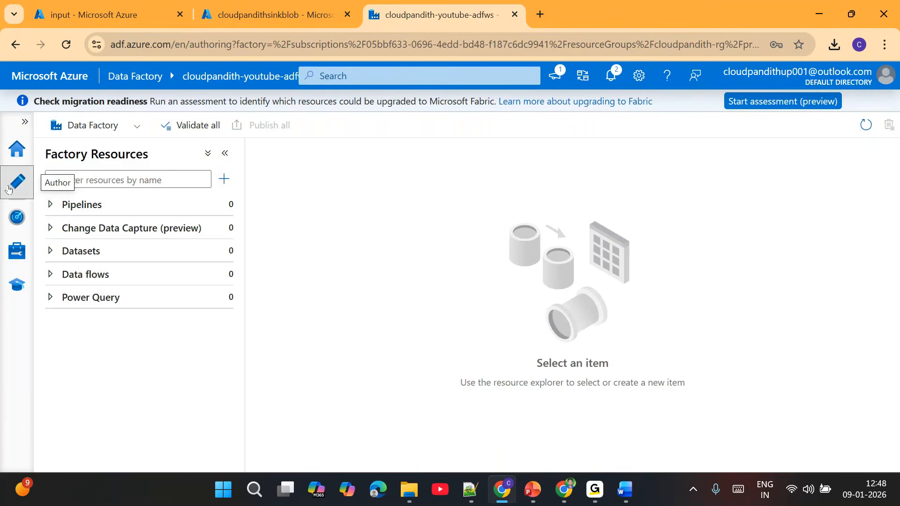
pyautogui.click(222, 206)
pyautogui.click(268, 227)
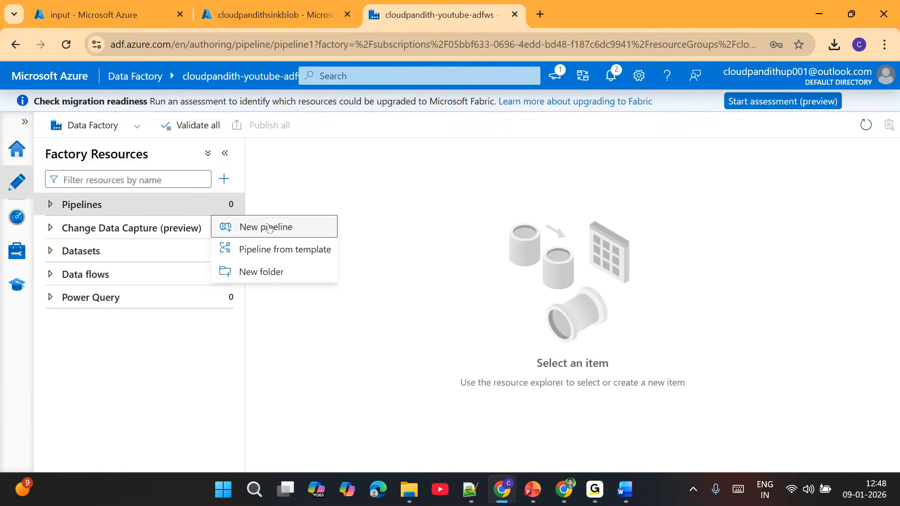
pyautogui.click(225, 154)
# Step: Add a Copy data activity to the pipeline canvas, hide the pipeline properties, and enlarge the activity's settings pane
pyautogui.click(68, 227)
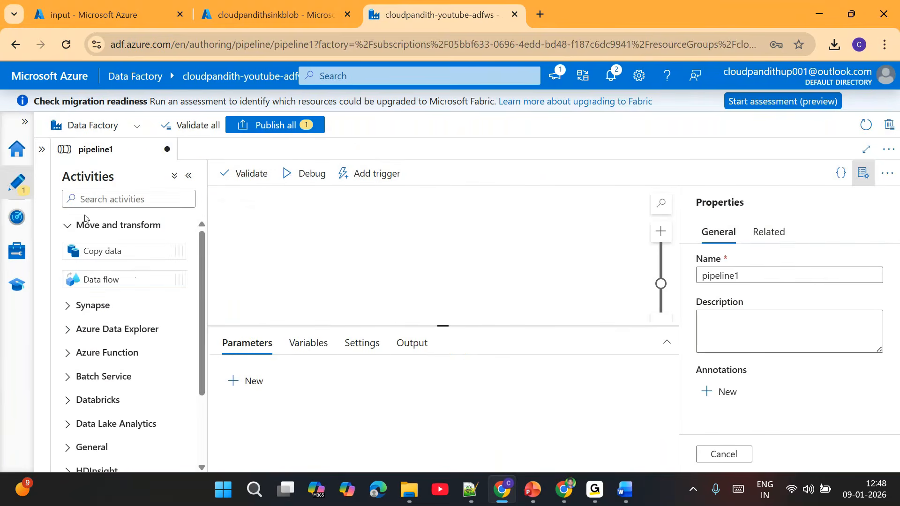
pyautogui.moveTo(107, 251); pyautogui.dragTo(447, 242)
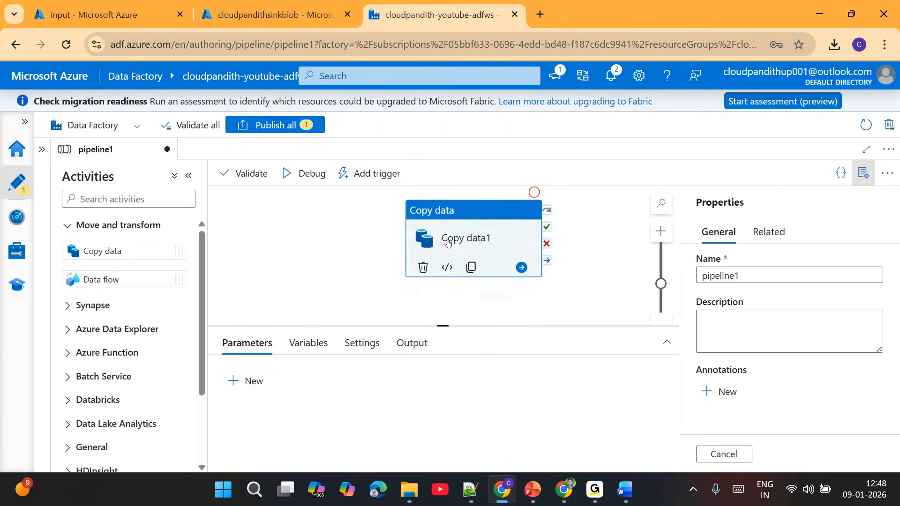
pyautogui.click(66, 227)
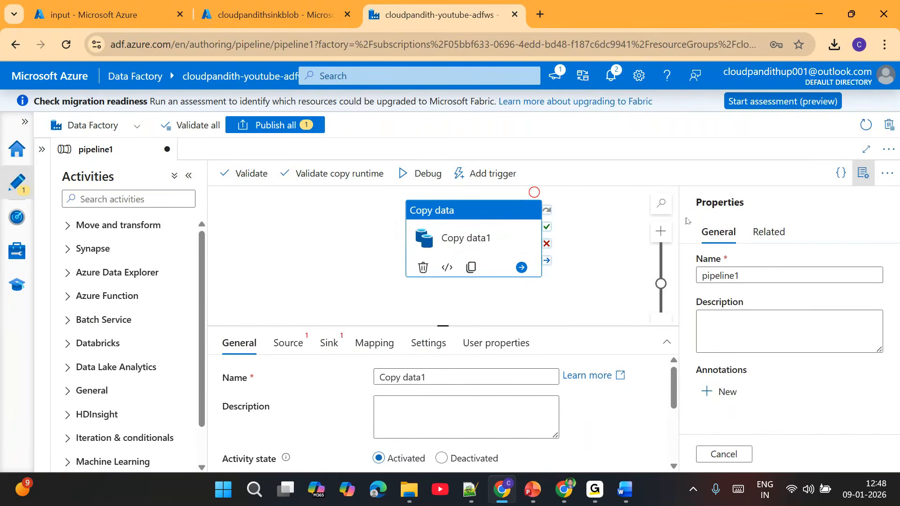
pyautogui.click(863, 173)
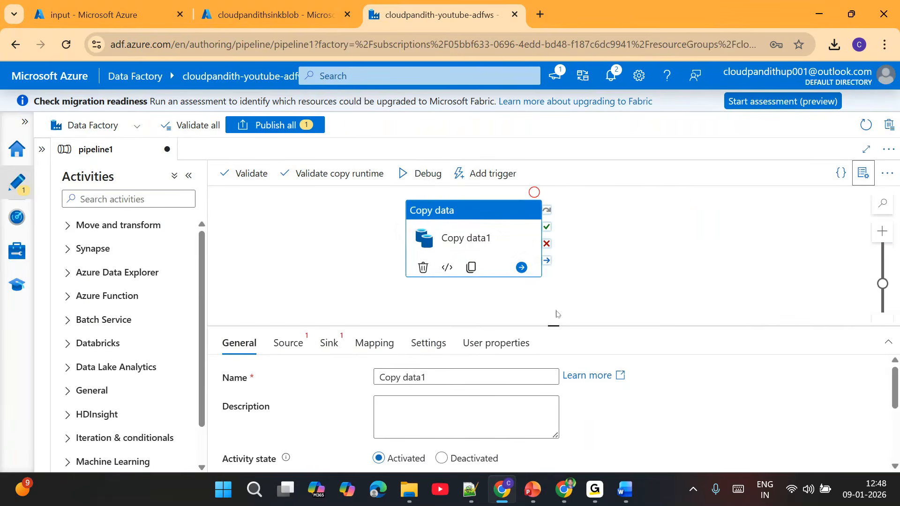
pyautogui.moveTo(555, 325); pyautogui.dragTo(544, 283)
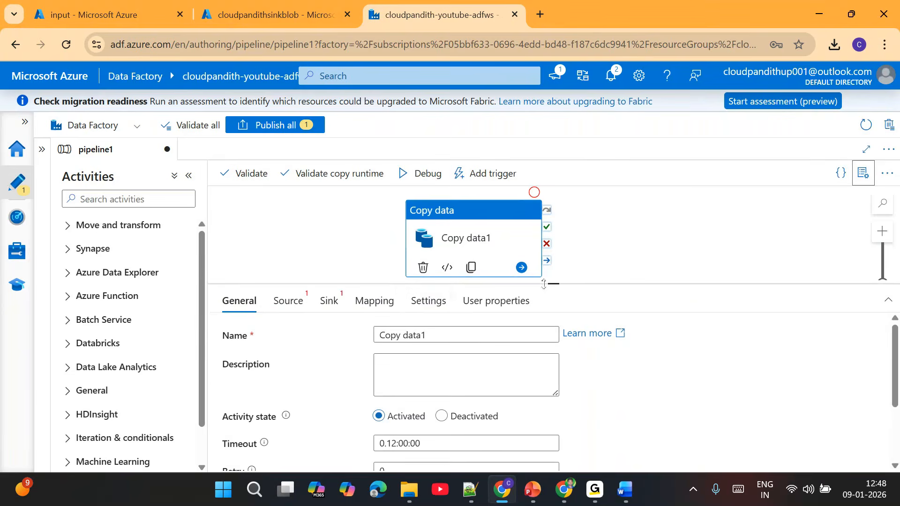
# Step: Start a new source dataset for the copy activity, using Azure Blob Storage and DelimitedText format, and name it DS_Blob_Source
pyautogui.click(282, 303)
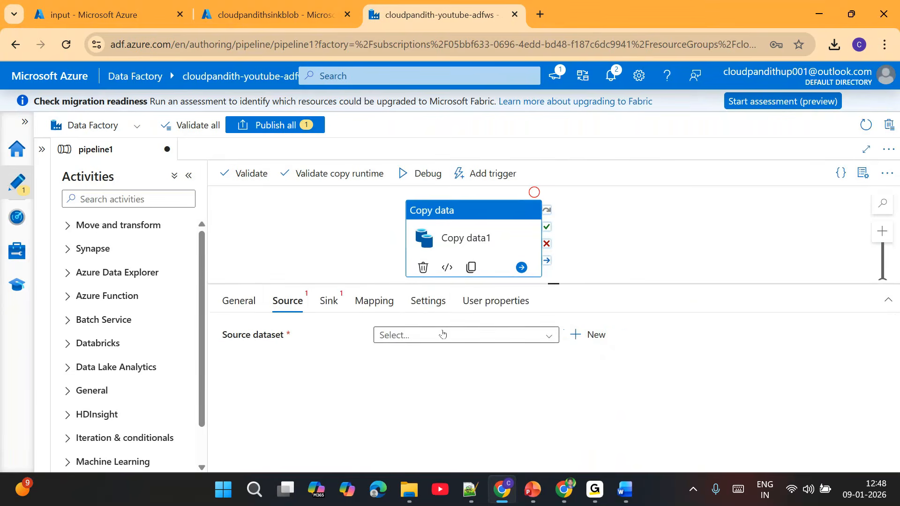
pyautogui.click(592, 335)
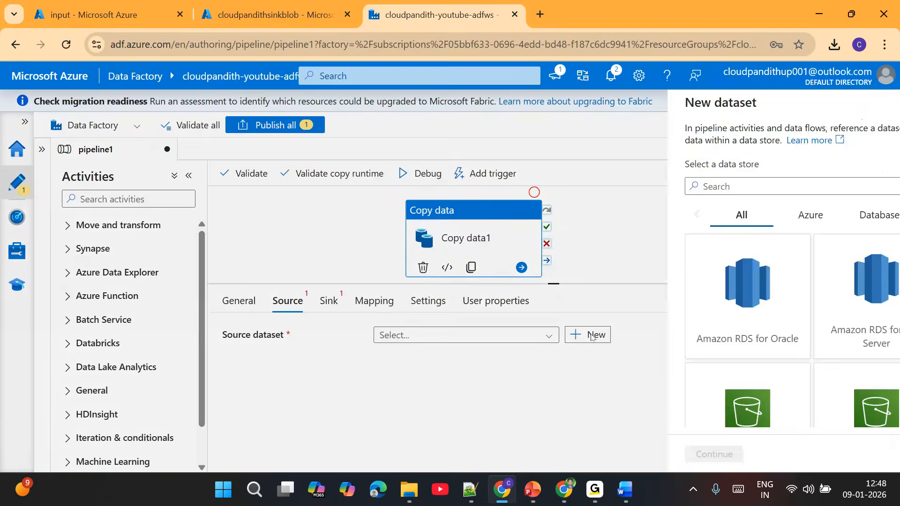
pyautogui.write('blob')
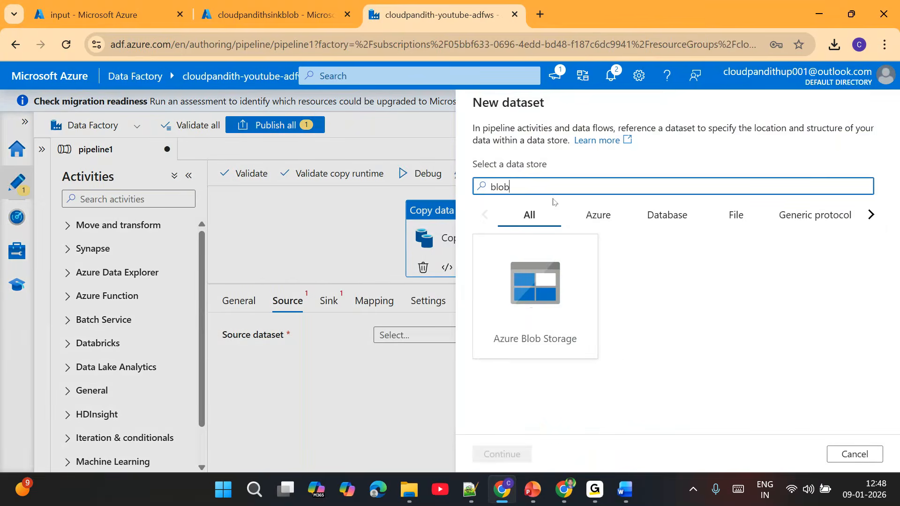
pyautogui.doubleClick(550, 320)
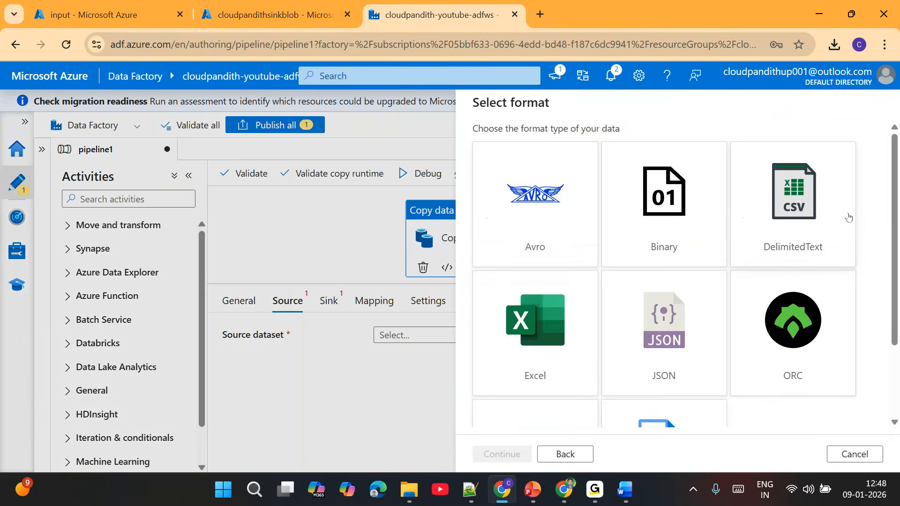
pyautogui.doubleClick(804, 200)
pyautogui.write('DS_')
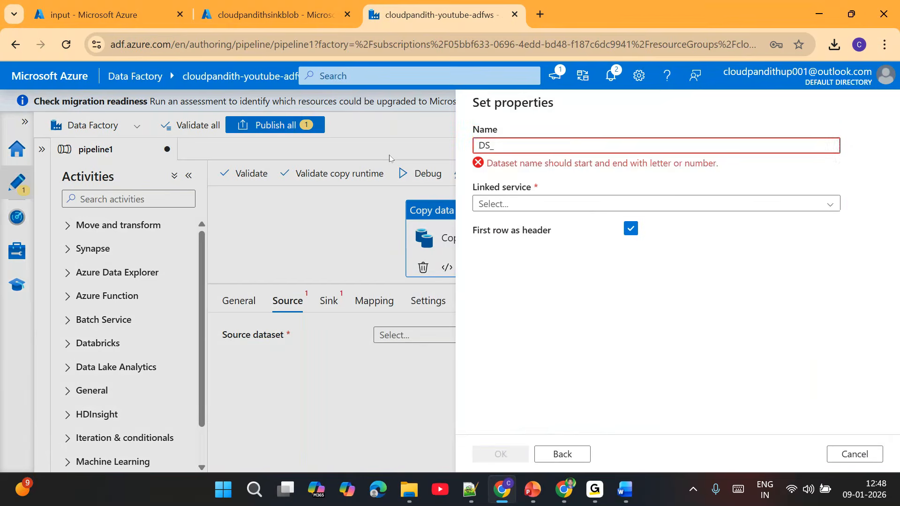
pyautogui.write('Blob_Source')
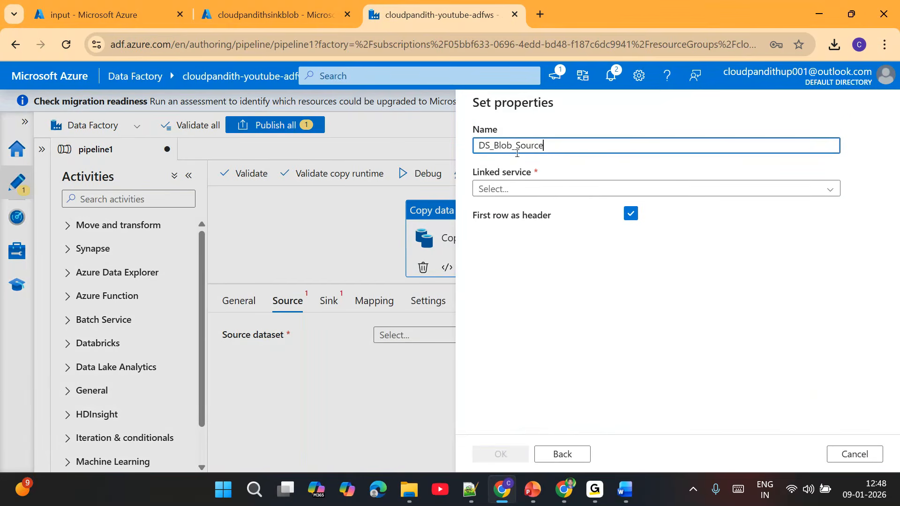
# Step: Connect DS_Blob_Source to the LS_Blob_Source linked service, choose credit_salary.csv in the input container as its file, and create the dataset
pyautogui.click(519, 187)
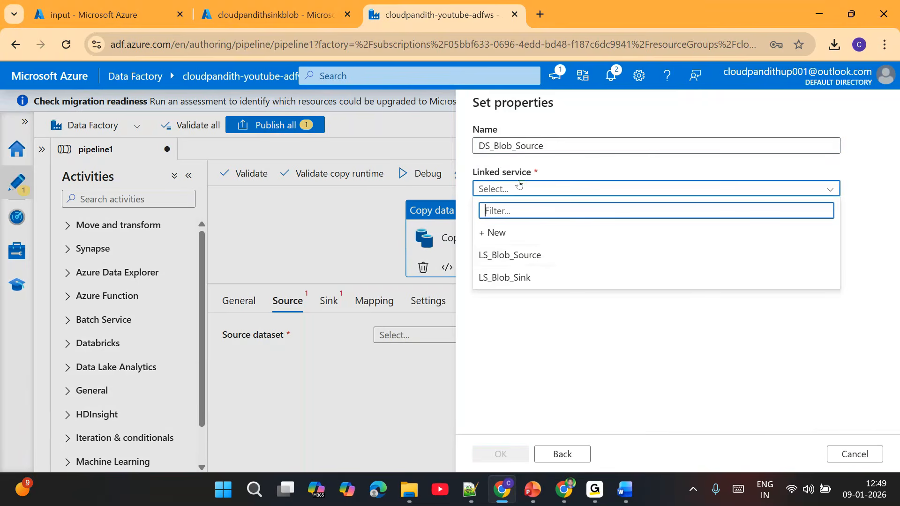
pyautogui.click(519, 264)
pyautogui.click(851, 238)
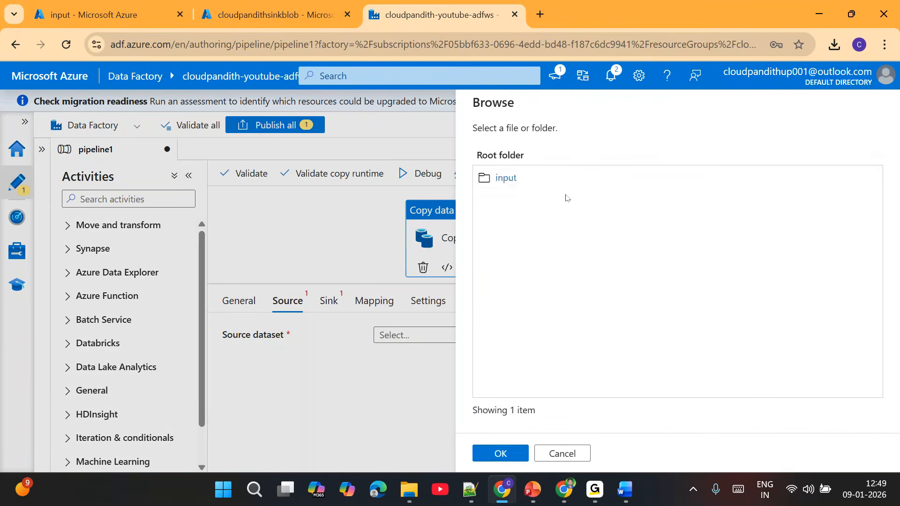
pyautogui.click(506, 182)
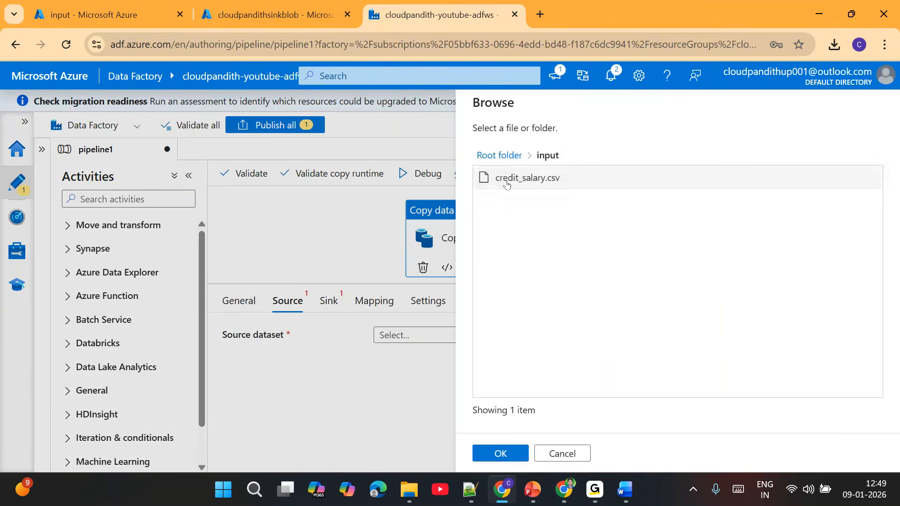
pyautogui.click(506, 183)
pyautogui.click(511, 453)
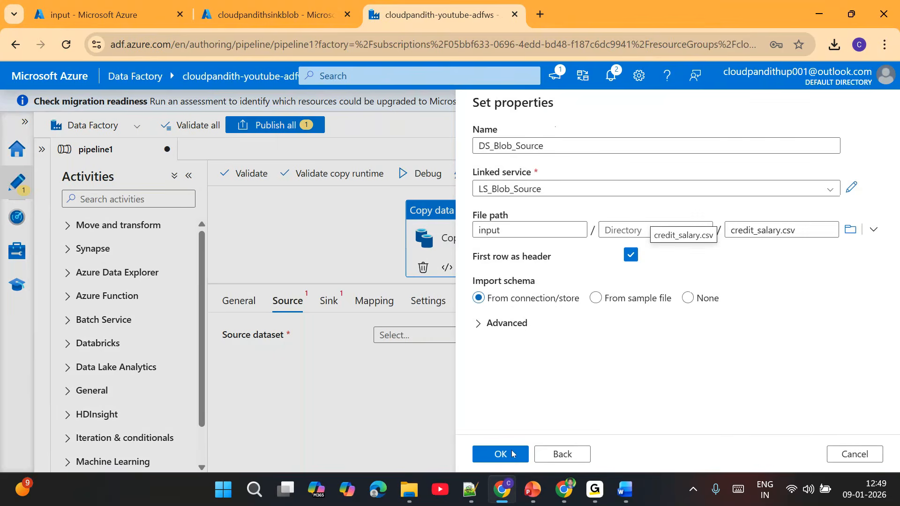
pyautogui.click(512, 453)
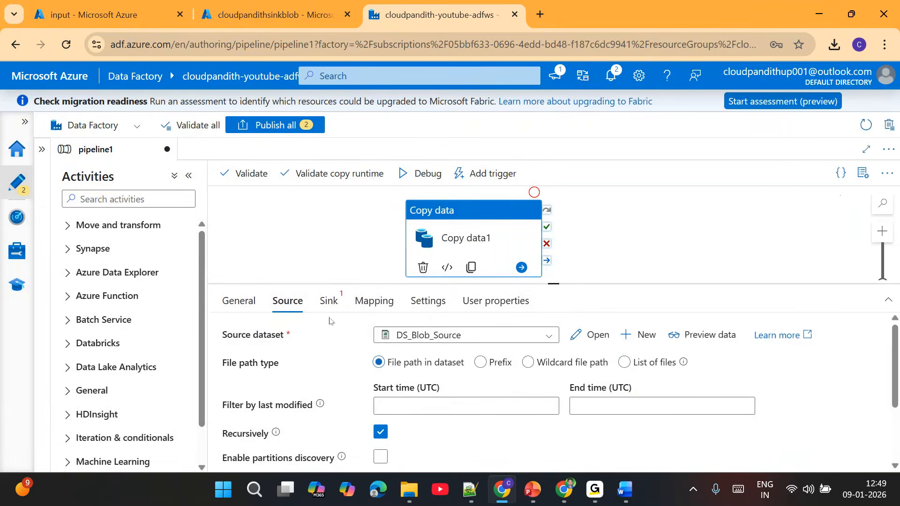
# Step: Start a new sink dataset for the copy activity, using Azure Blob Storage and DelimitedText format, and name it DS_Blob_Sink
pyautogui.click(328, 301)
pyautogui.click(426, 336)
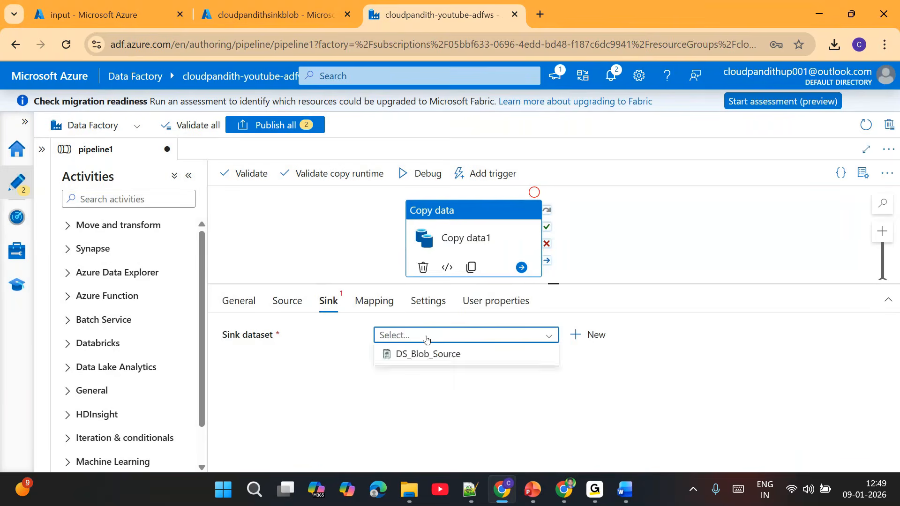
pyautogui.click(426, 340)
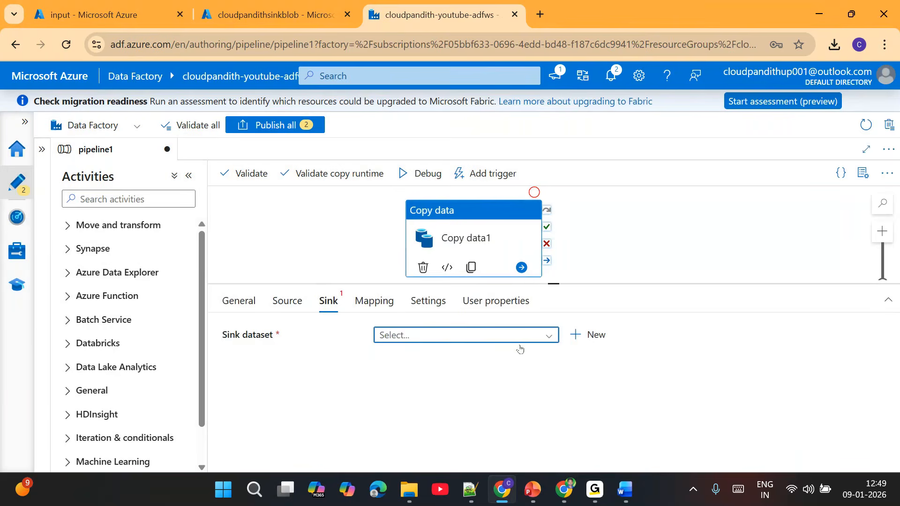
pyautogui.click(592, 335)
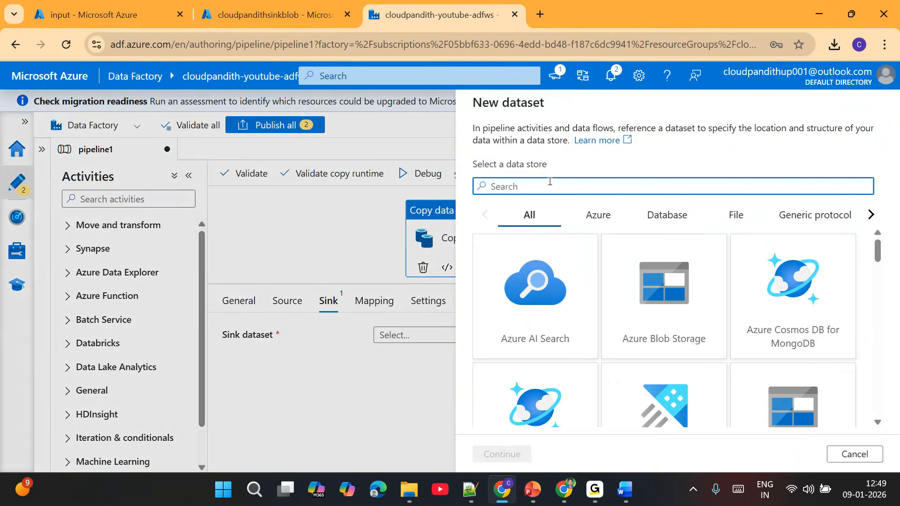
pyautogui.write('BLOB')
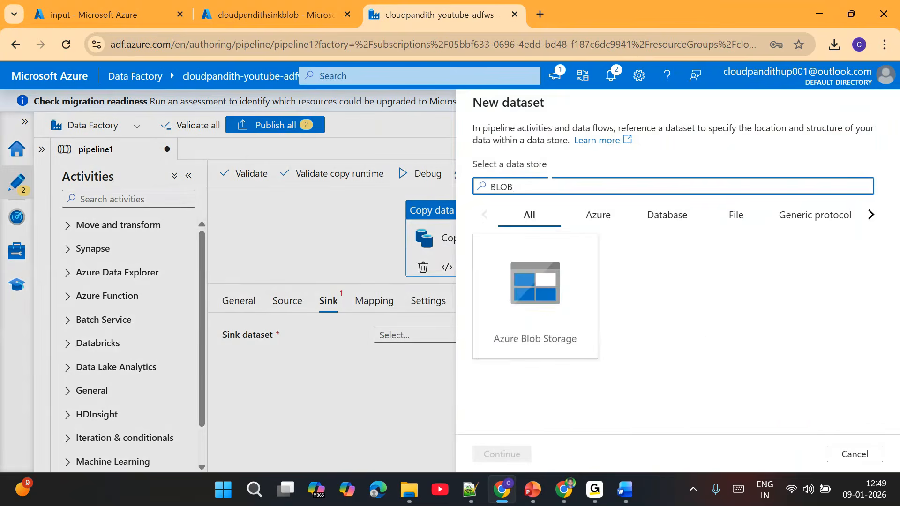
pyautogui.doubleClick(542, 273)
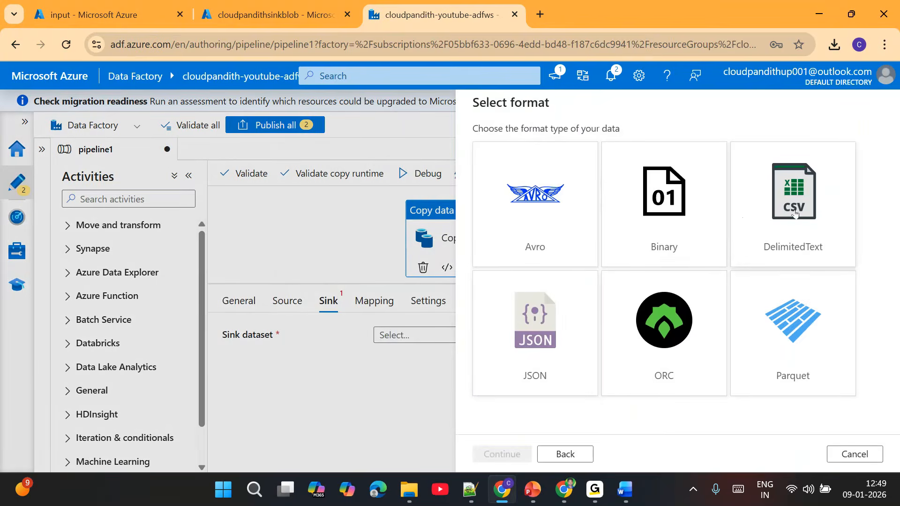
pyautogui.doubleClick(795, 213)
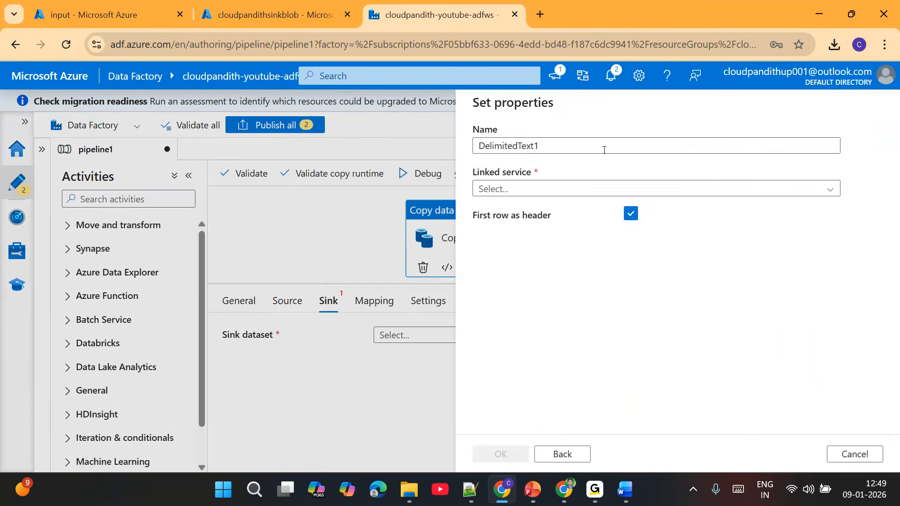
pyautogui.write('ds')
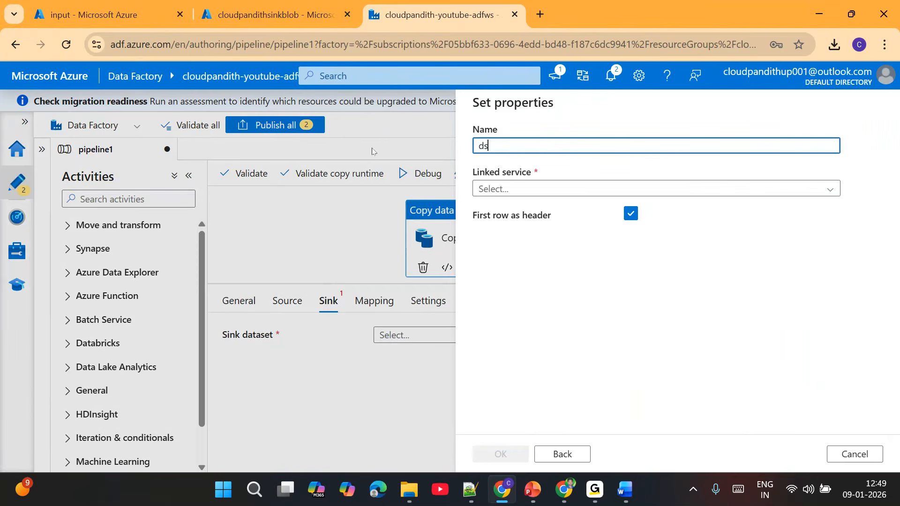
pyautogui.press('BackSpace')
pyautogui.press('BackSpace')
pyautogui.write('DS_B')
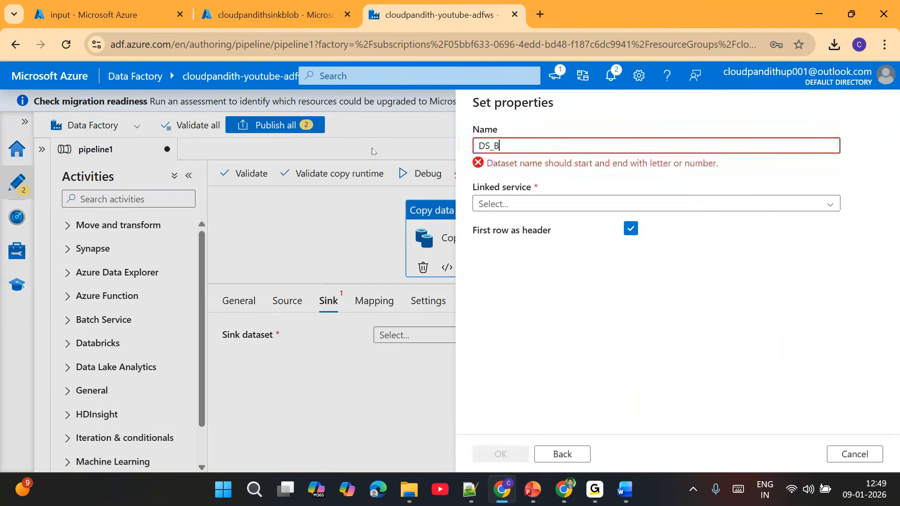
pyautogui.write('lob_Sink')
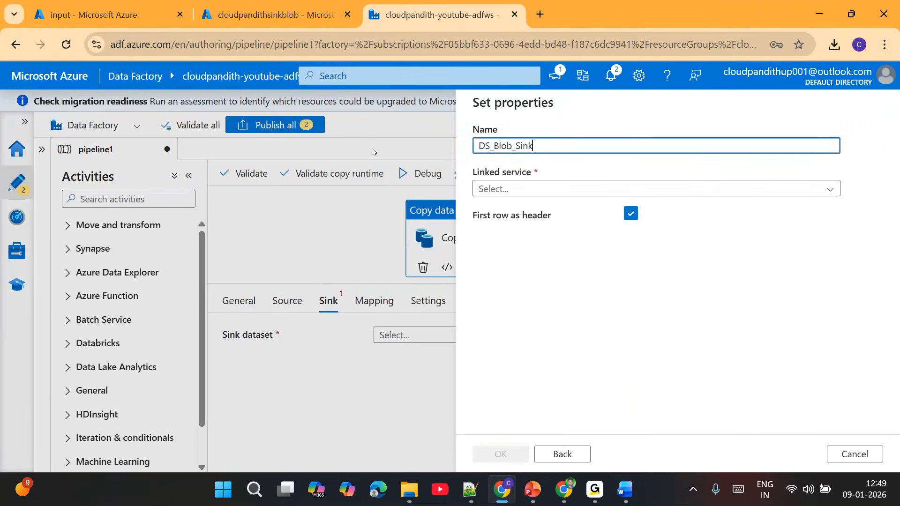
# Step: Connect DS_Blob_Sink to the LS_Blob_Sink linked service, set the output container as its file path, and create the dataset
pyautogui.click(482, 189)
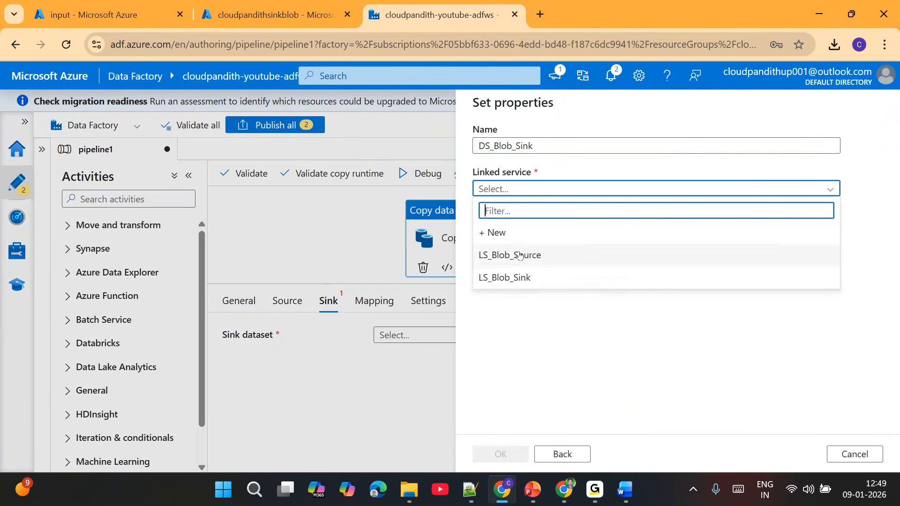
pyautogui.click(518, 276)
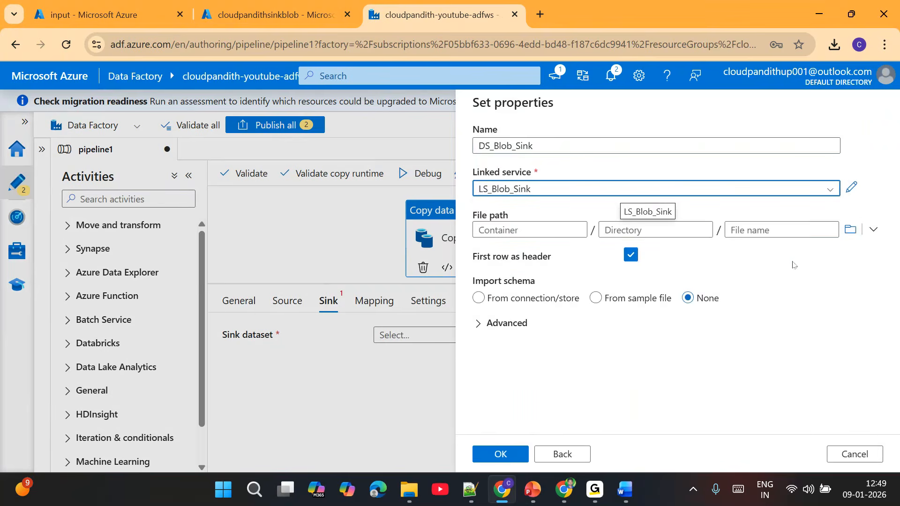
pyautogui.click(850, 229)
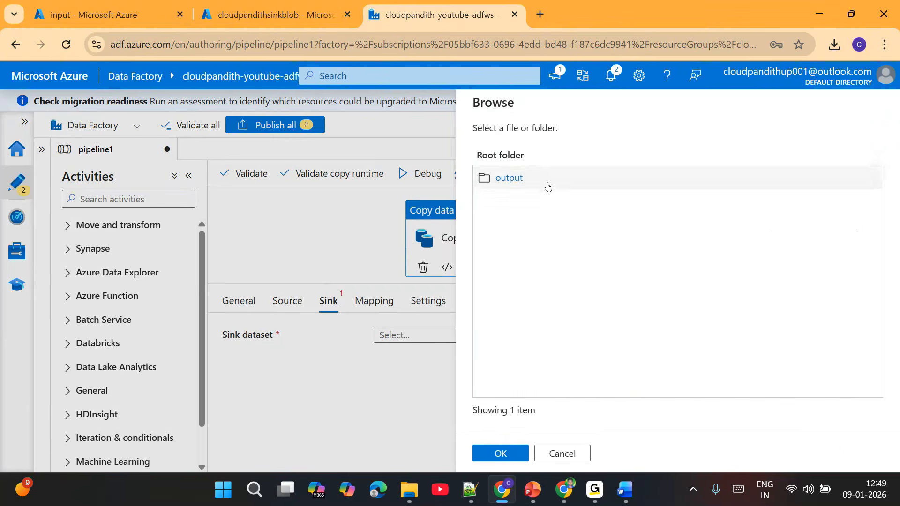
pyautogui.click(514, 457)
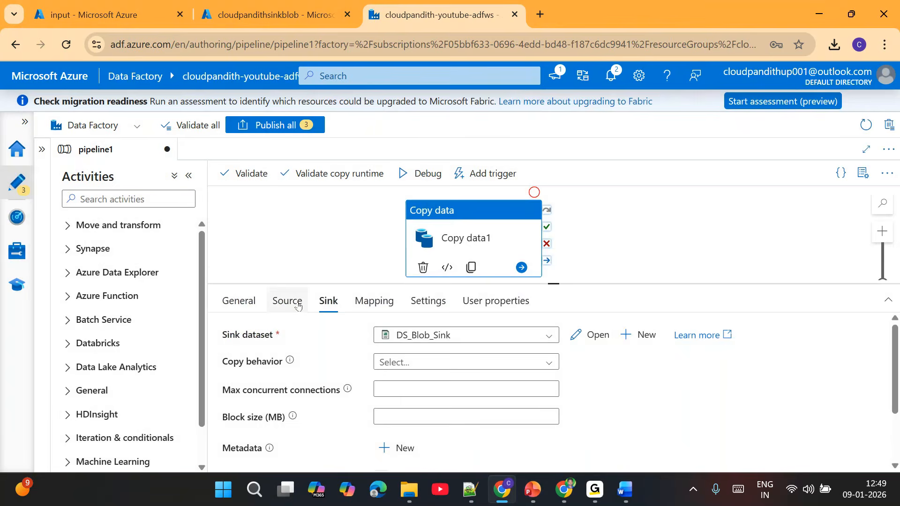
# Step: Review the copy activity's source and sink settings, comparing the linked services and file paths of DS_Blob_Source and DS_Blob_Sink
pyautogui.click(297, 306)
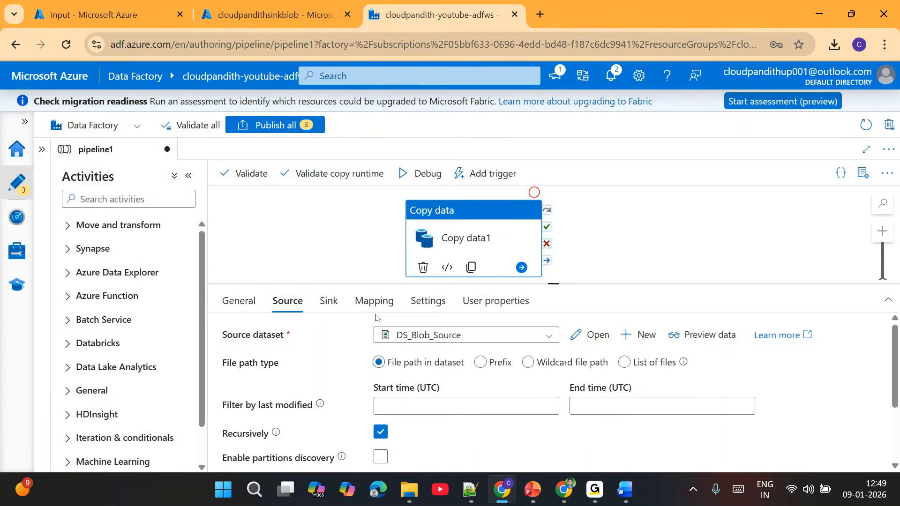
pyautogui.click(328, 303)
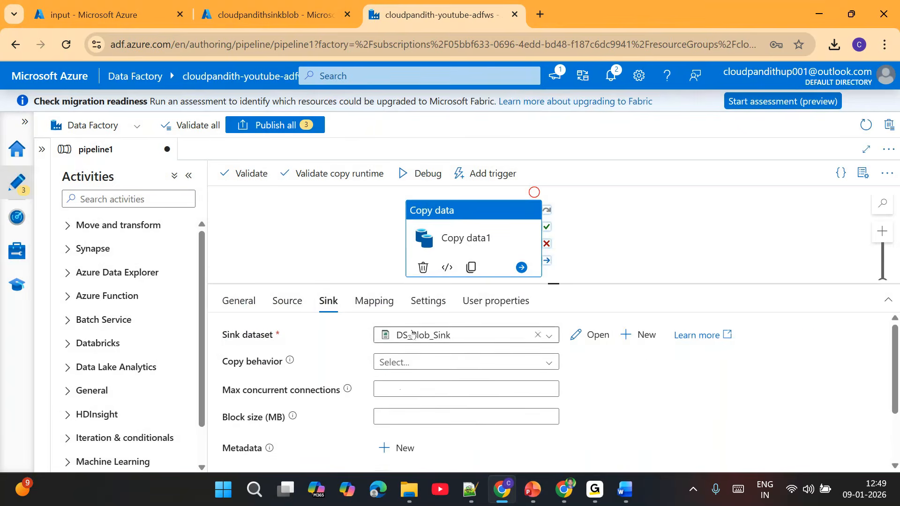
pyautogui.click(296, 309)
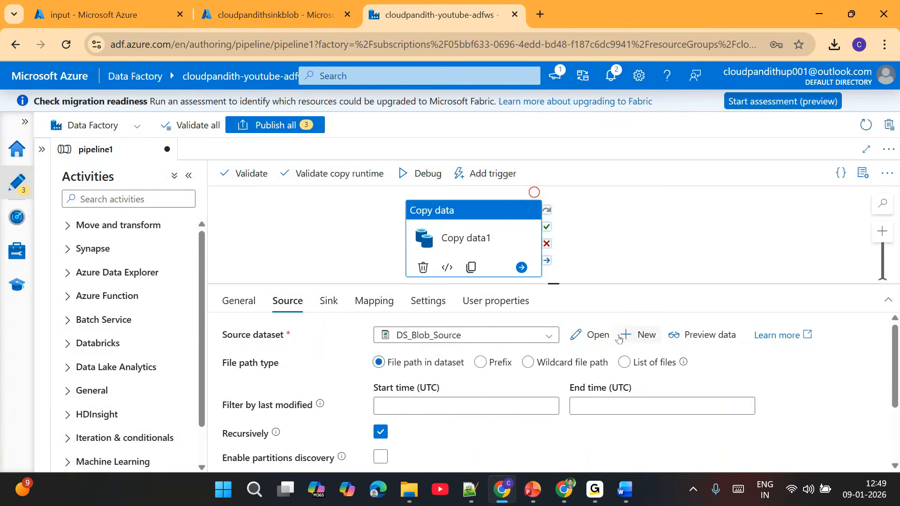
pyautogui.click(591, 335)
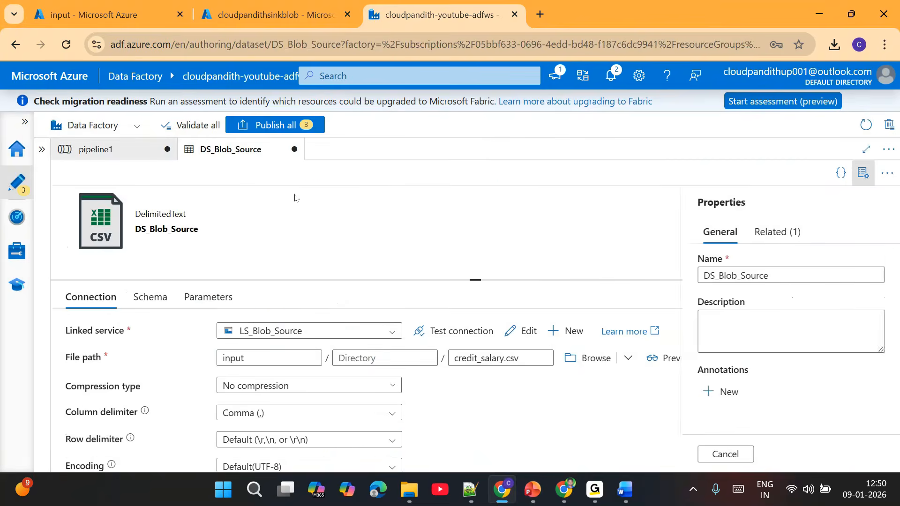
pyautogui.click(130, 151)
pyautogui.click(323, 302)
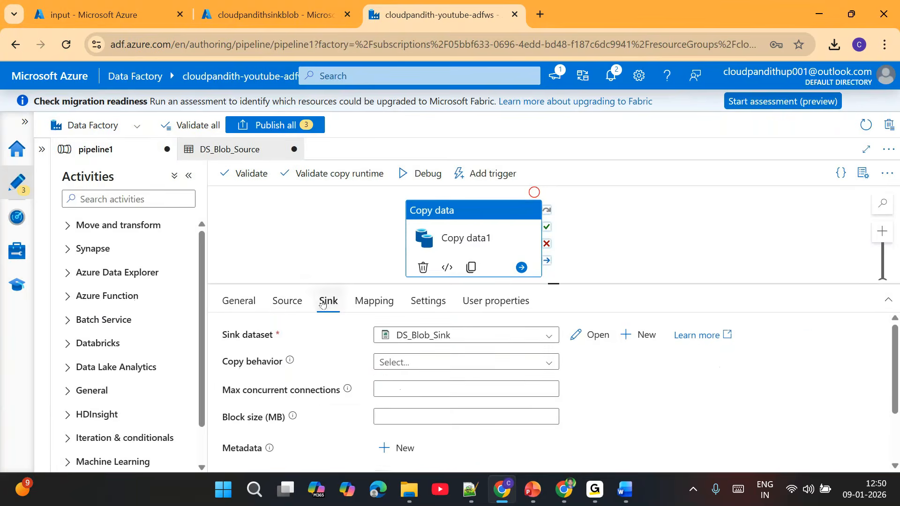
pyautogui.click(581, 335)
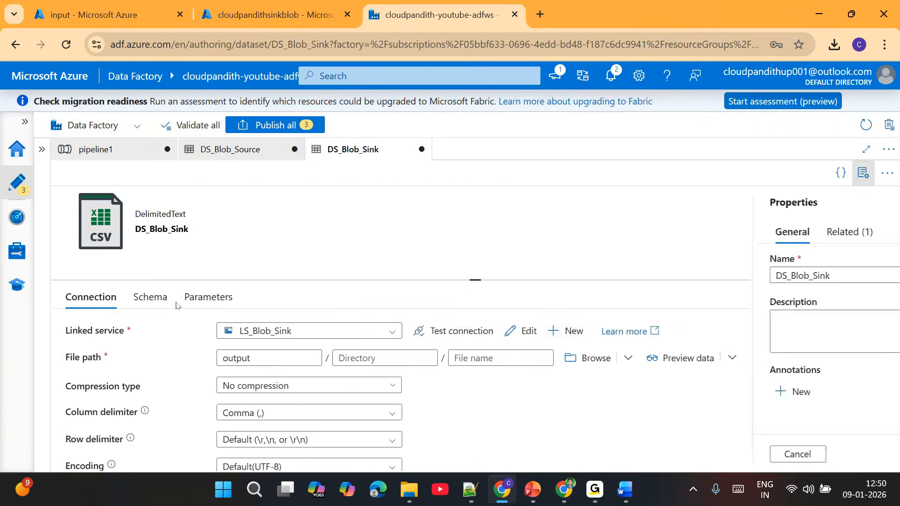
pyautogui.click(229, 150)
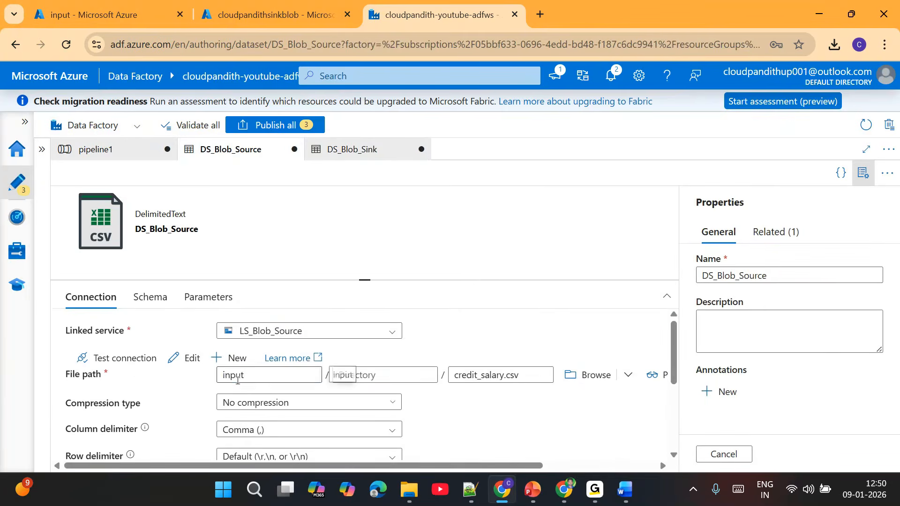
pyautogui.doubleClick(237, 380)
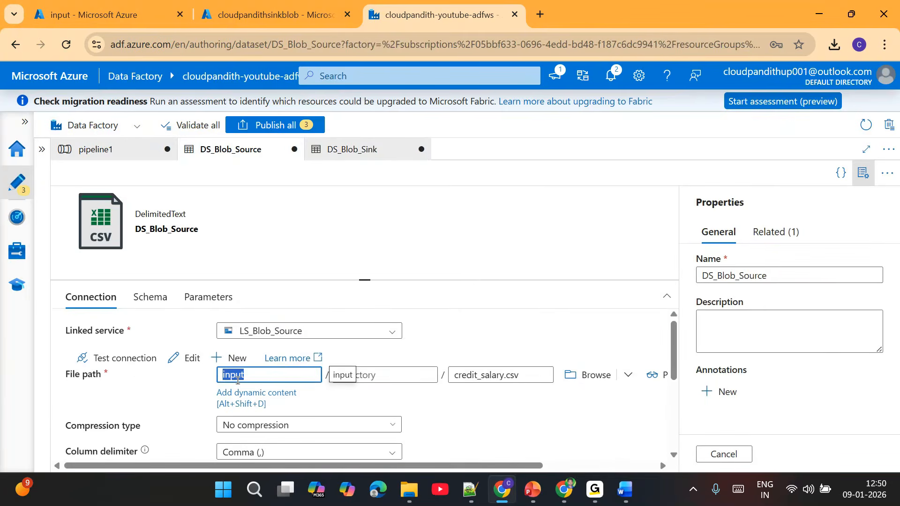
pyautogui.doubleClick(492, 375)
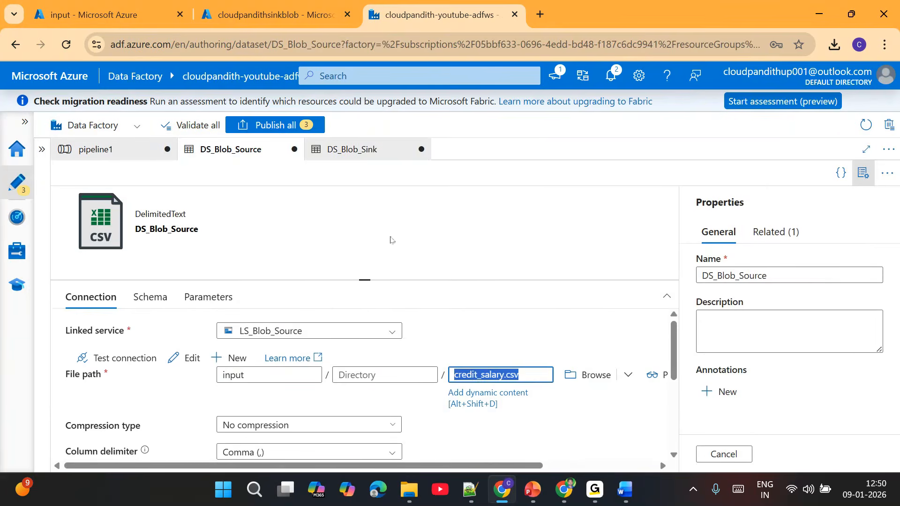
pyautogui.click(352, 150)
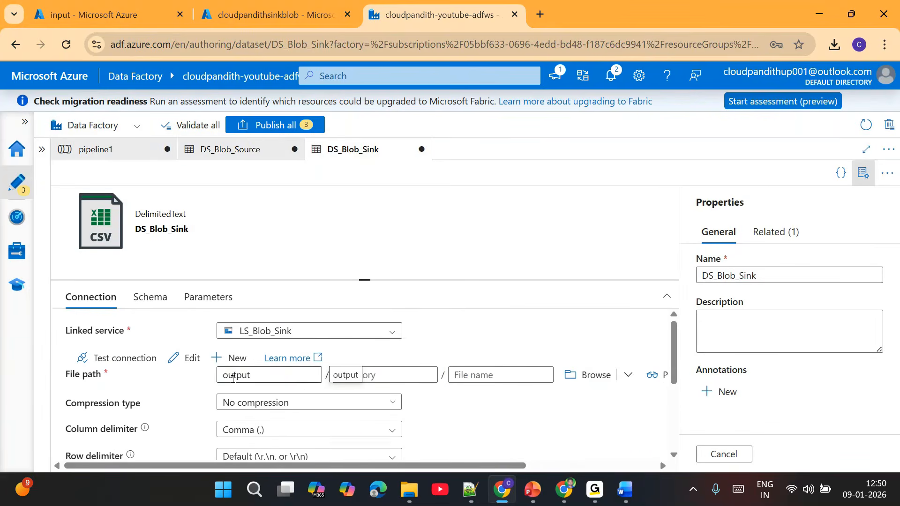
pyautogui.doubleClick(233, 377)
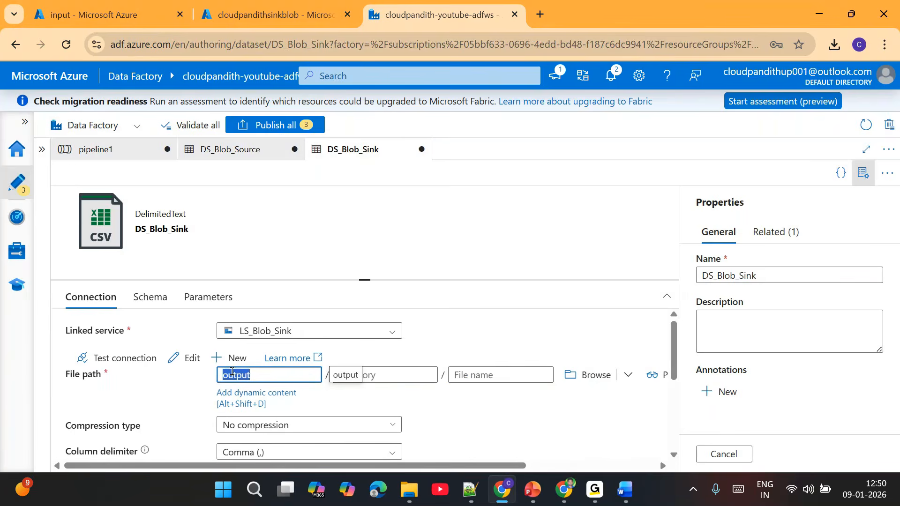
# Step: Run pipeline1 in debug mode, enlarge the output pane slightly, and refresh the run status until the run finishes
pyautogui.click(96, 148)
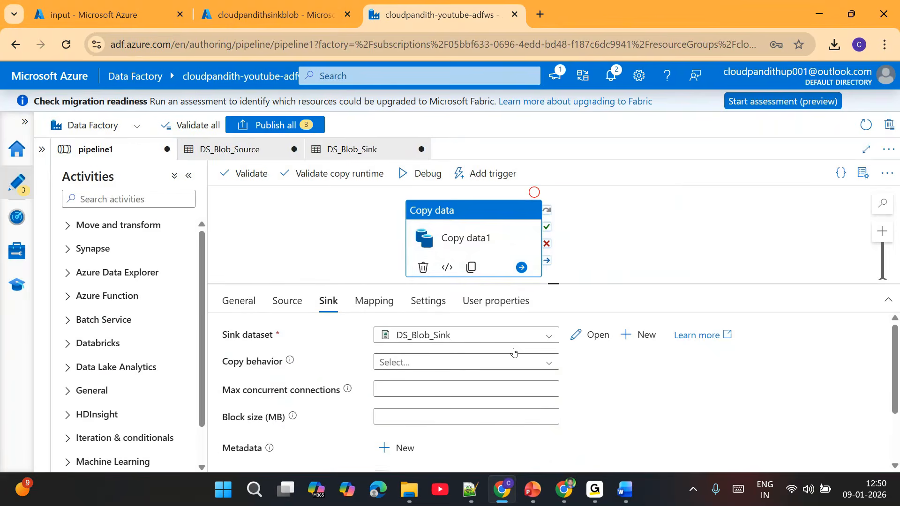
pyautogui.click(417, 182)
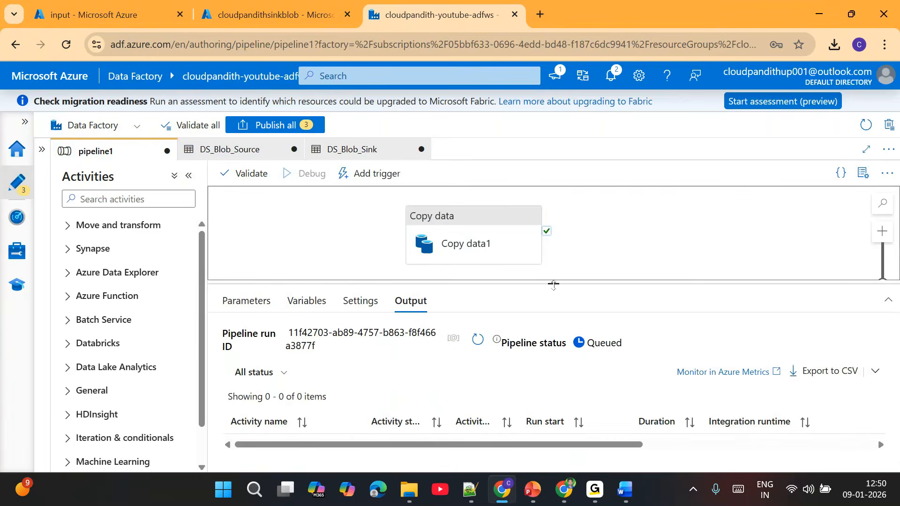
pyautogui.moveTo(553, 282); pyautogui.dragTo(552, 268)
pyautogui.click(470, 326)
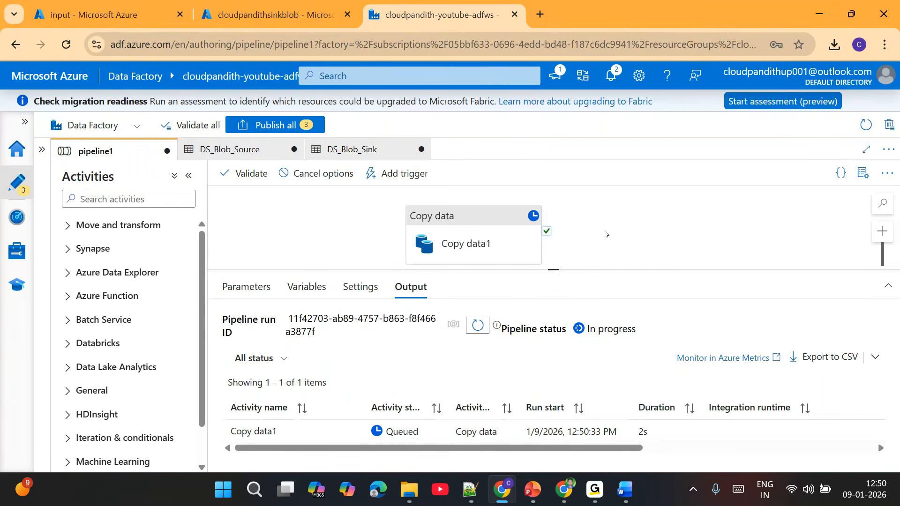
pyautogui.click(480, 330)
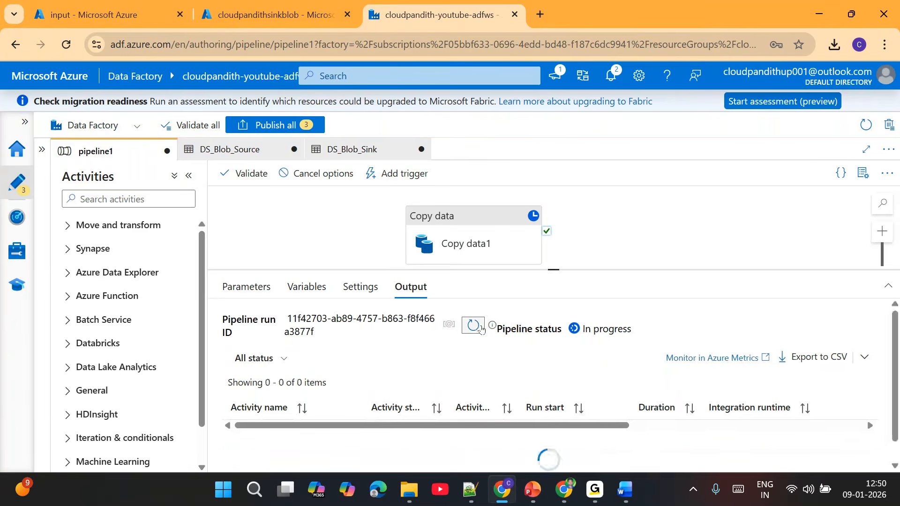
pyautogui.click(480, 330)
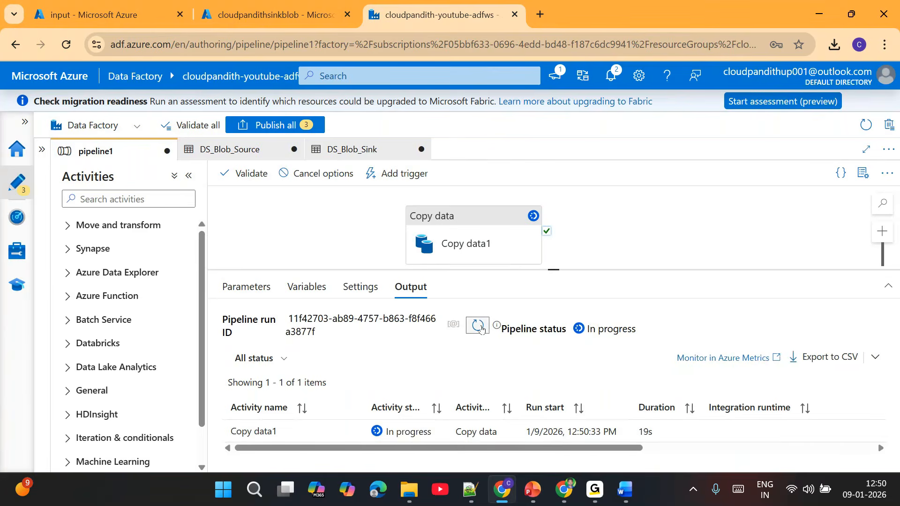
pyautogui.click(481, 330)
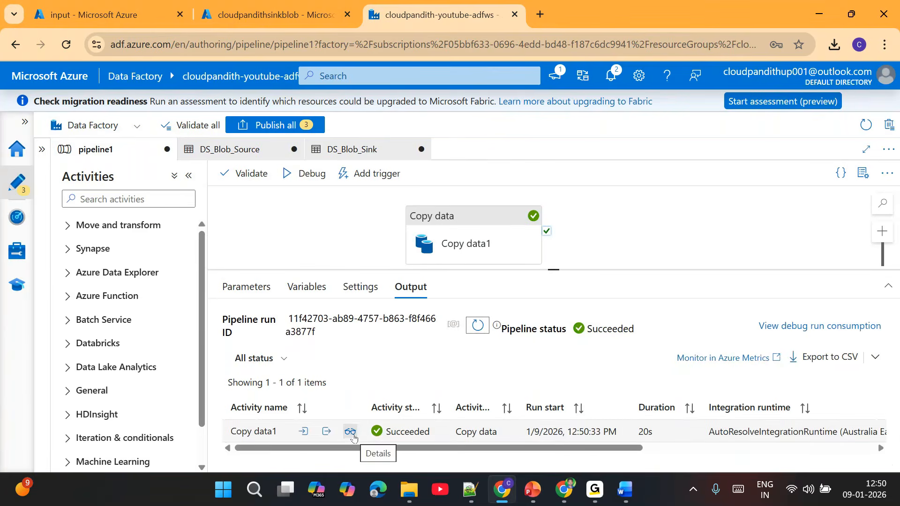
# Step: Examine files read and written in the Copy data1 run details, and check the cloudpandithsinkblob account's output container in the Azure portal
pyautogui.click(350, 432)
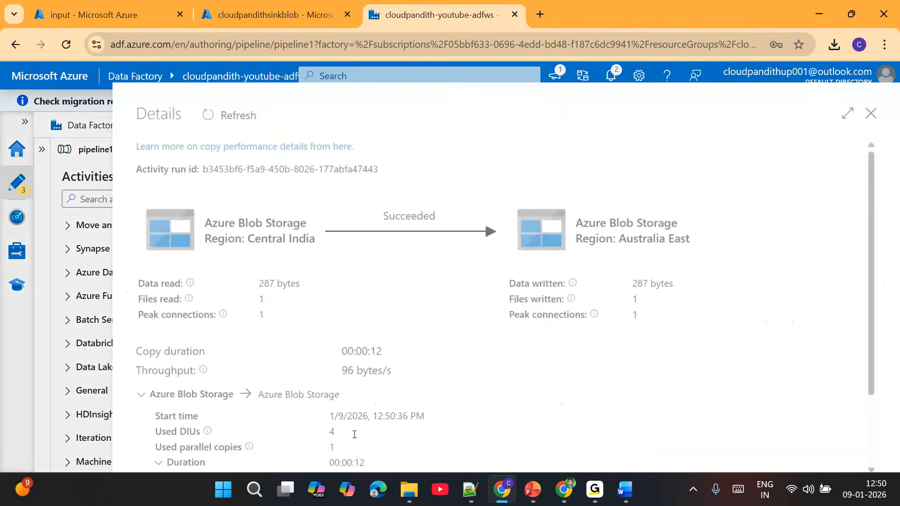
pyautogui.doubleClick(255, 299)
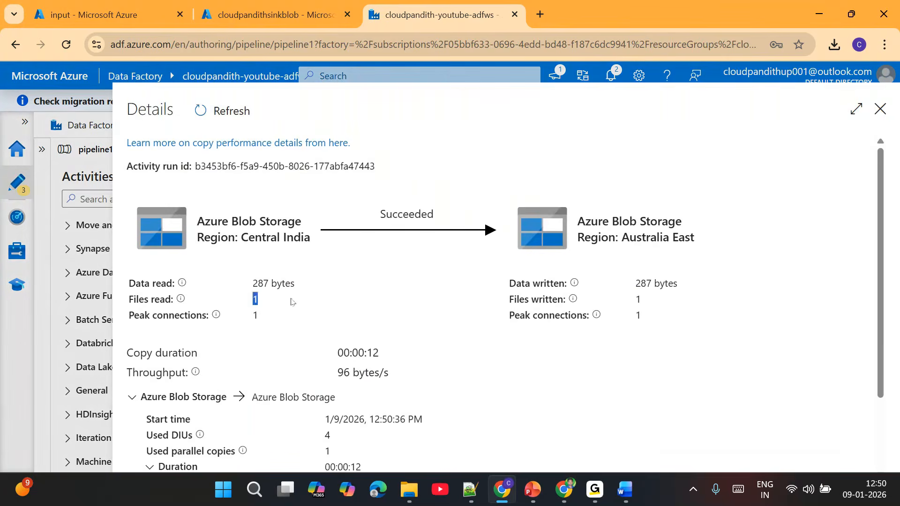
pyautogui.moveTo(620, 308); pyautogui.dragTo(656, 317)
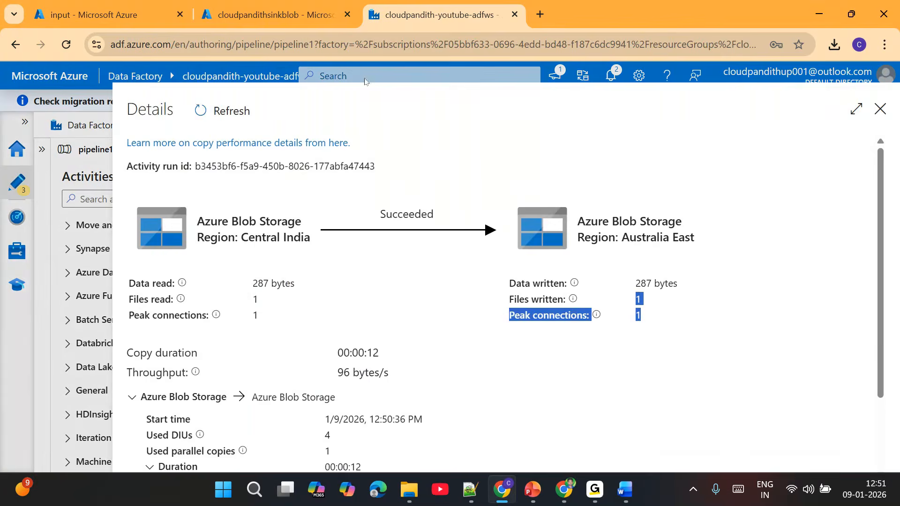
pyautogui.click(266, 15)
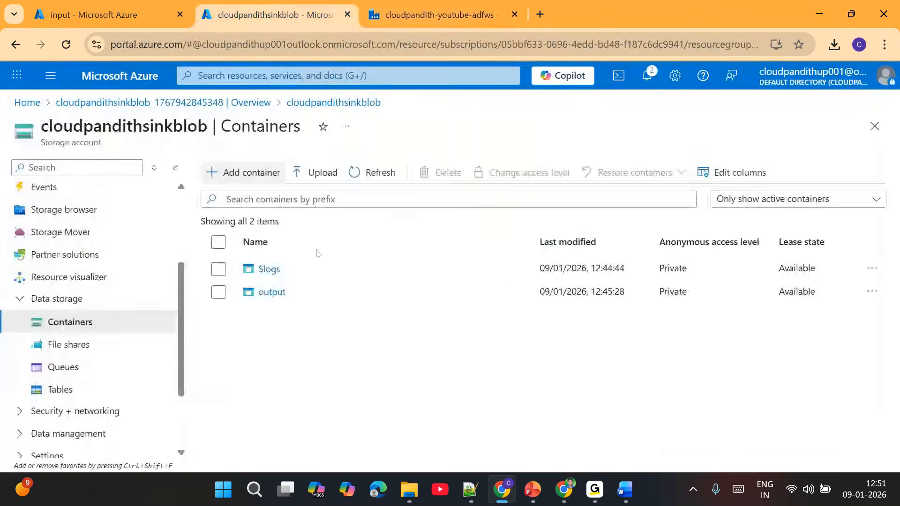
pyautogui.click(272, 292)
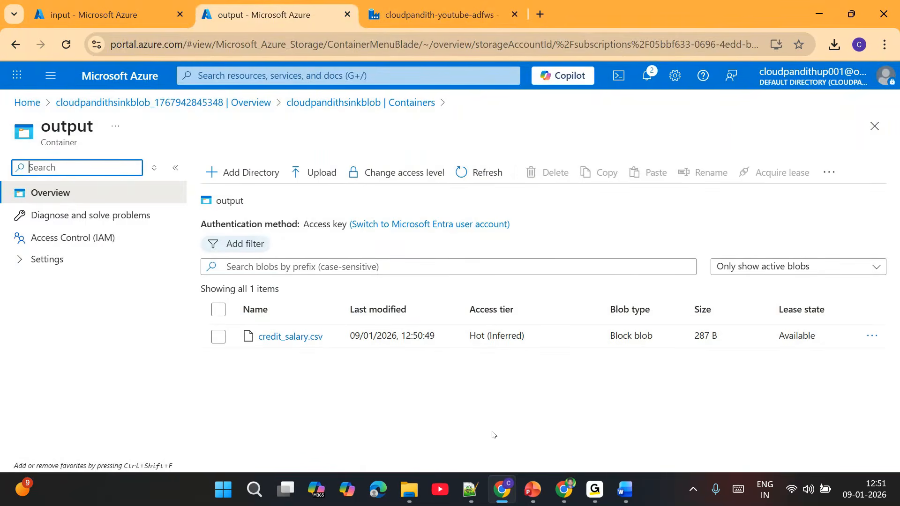
# Step: Switch to the PowerPoint slide show and advance from the "What You Will Learn Next" slide to "Assignment & Self Check"
pyautogui.click(532, 489)
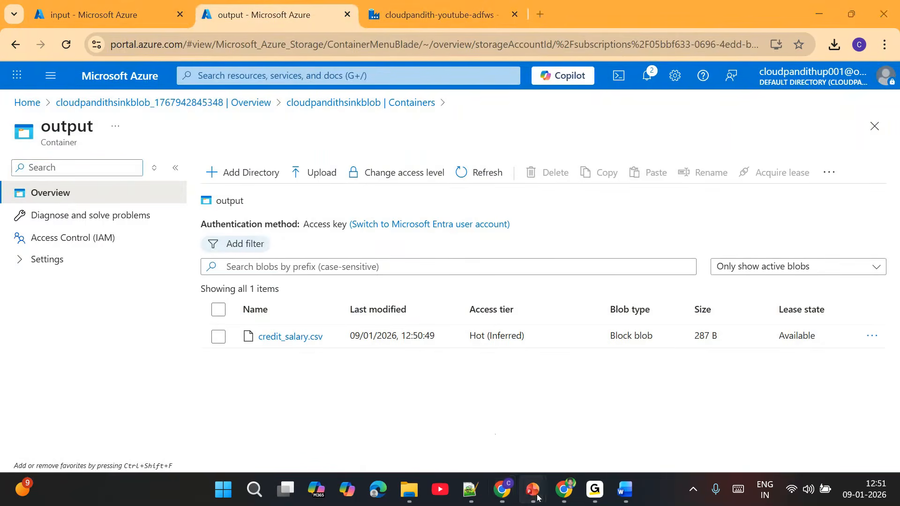
pyautogui.click(615, 433)
pyautogui.click(631, 388)
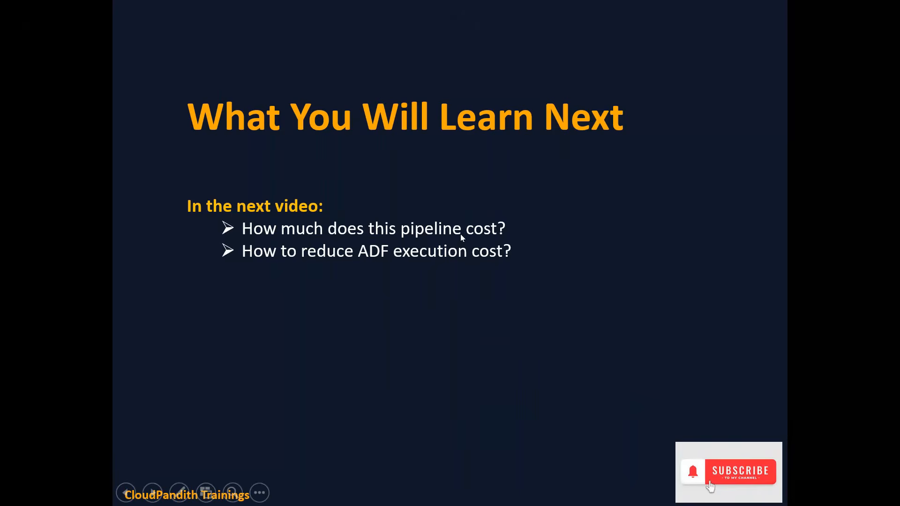
pyautogui.click(418, 374)
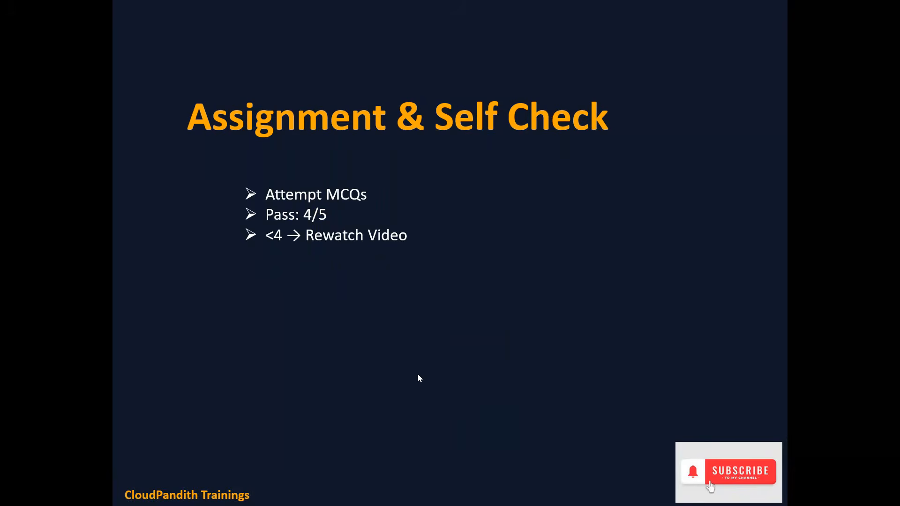
# Step: Switch to the MCQs document in Word and read through questions Q1 to Q5 on the first pipeline using Copy Activity
pyautogui.hotkey('alt', 'Tab')
pyautogui.press('Tab')
pyautogui.press('Tab')
pyautogui.scroll(-6, 351, 274)
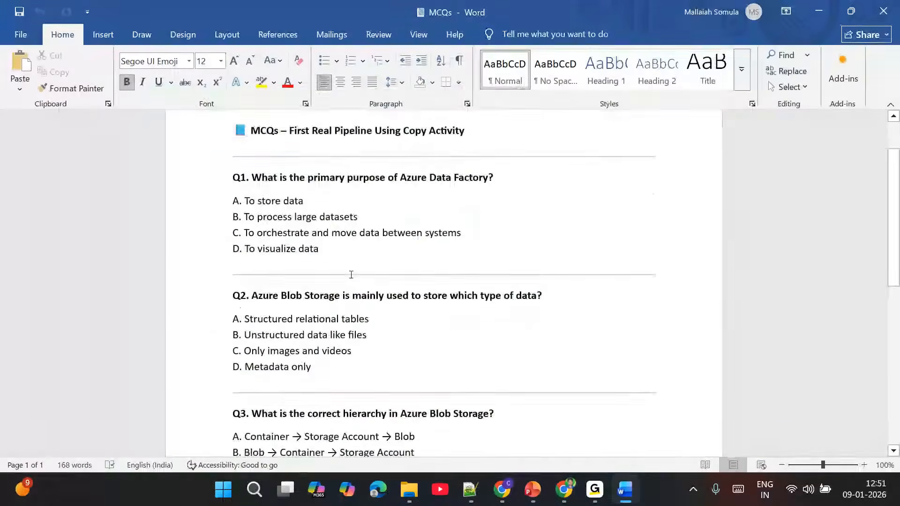
pyautogui.scroll(-5, 351, 274)
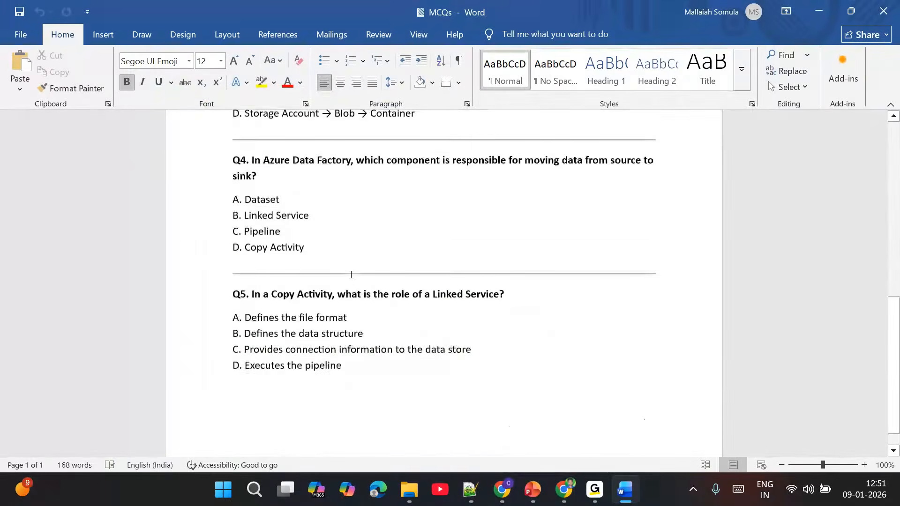
pyautogui.scroll(7, 351, 274)
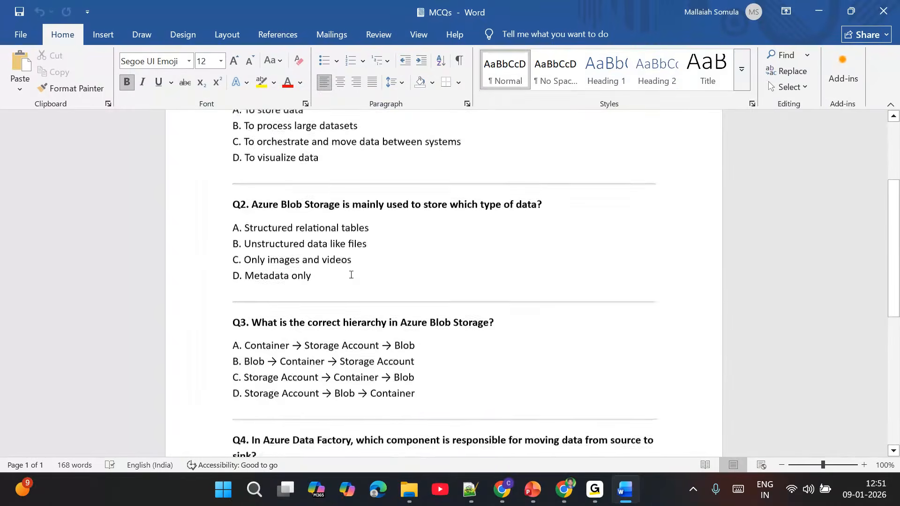
pyautogui.scroll(-3, 351, 274)
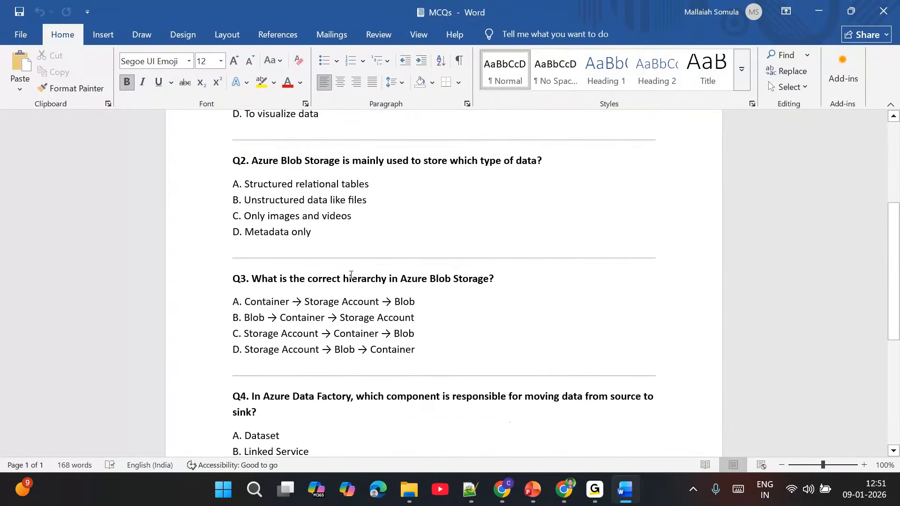
pyautogui.scroll(-3, 351, 274)
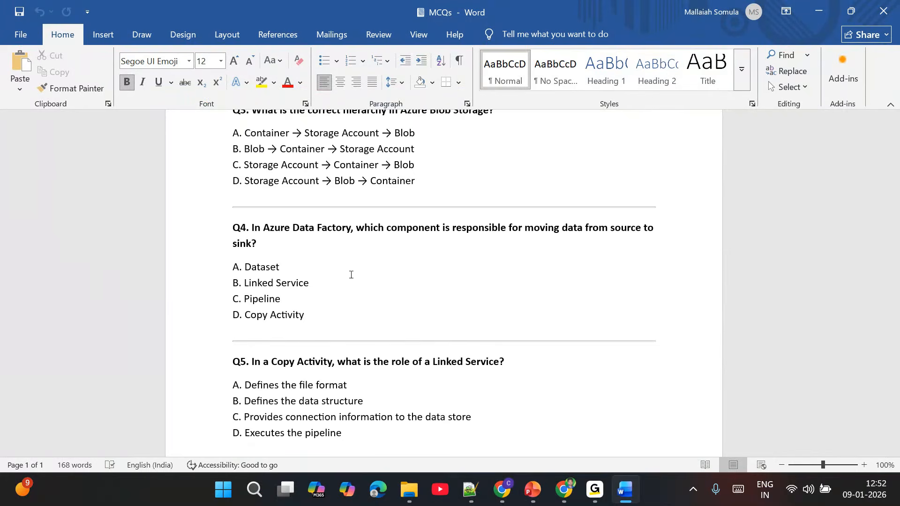
pyautogui.scroll(-2, 351, 275)
pyautogui.scroll(10, 351, 275)
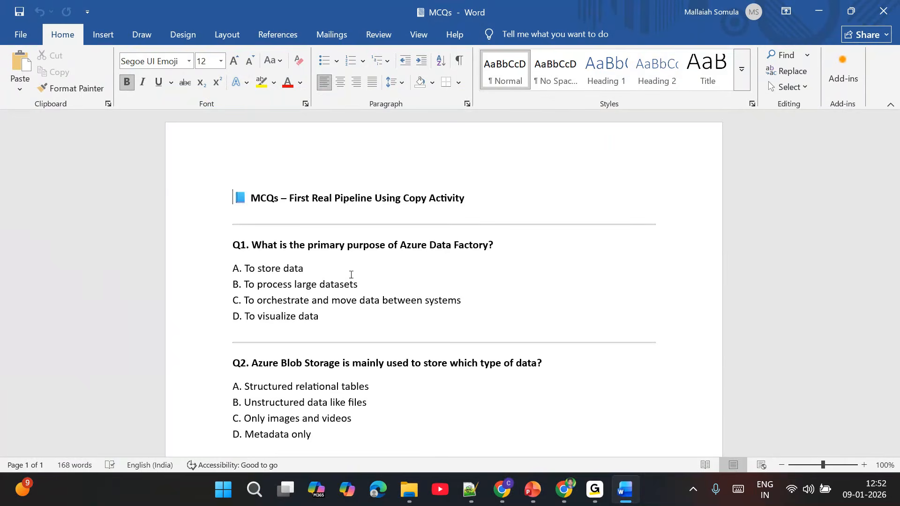
pyautogui.scroll(-3, 351, 274)
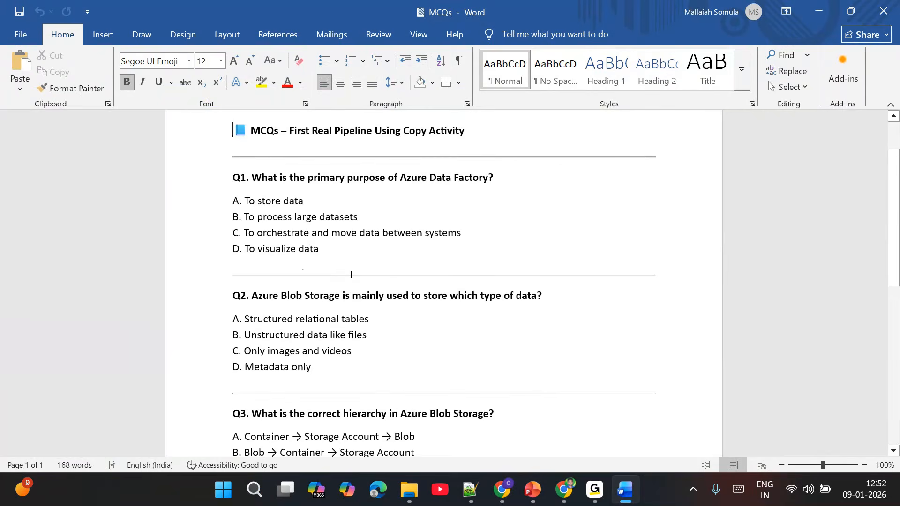